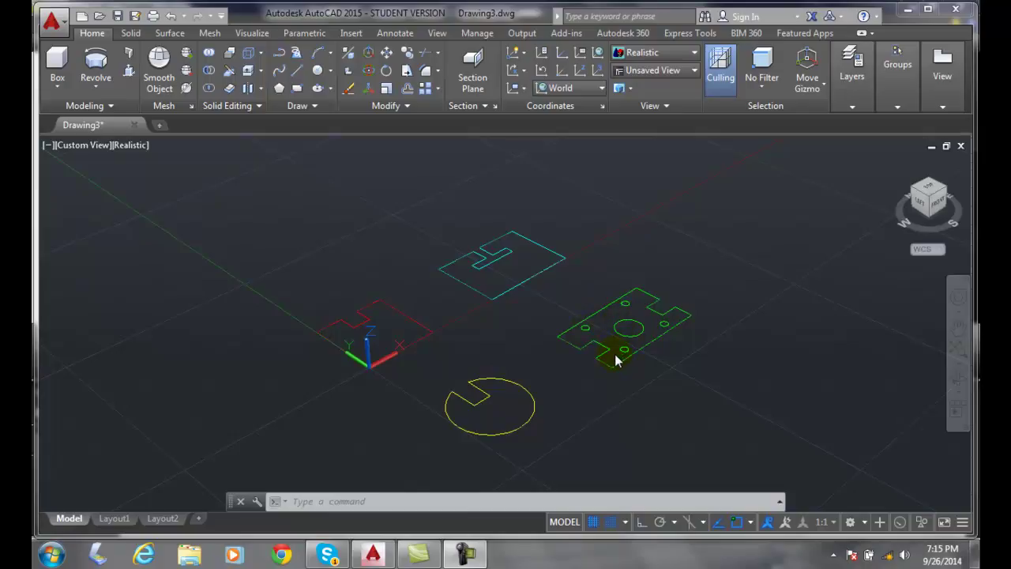
# Extrude the red notched profile into a solid 2 units tall.
pyautogui.click(97, 92)
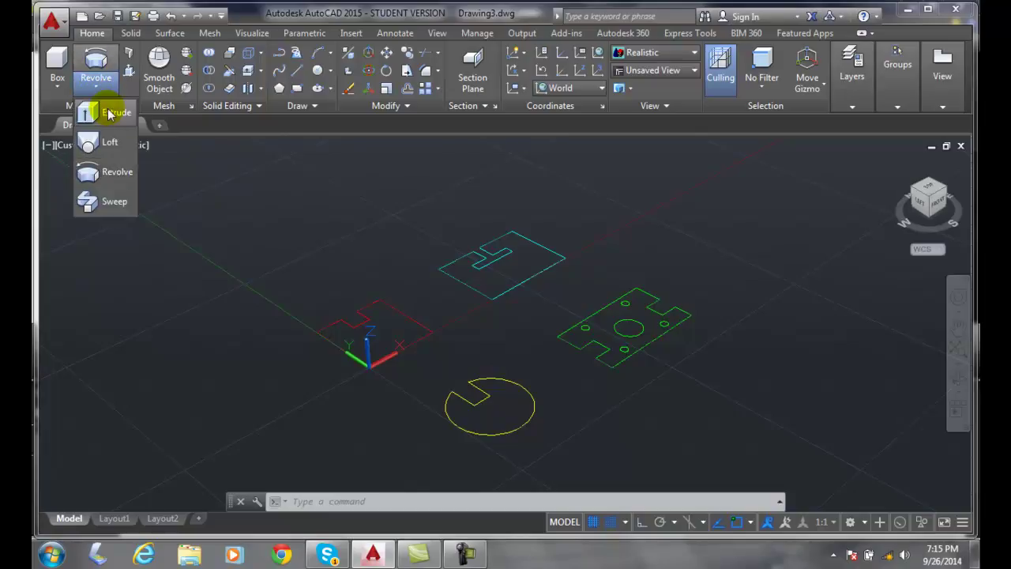
pyautogui.click(105, 110)
pyautogui.click(440, 370)
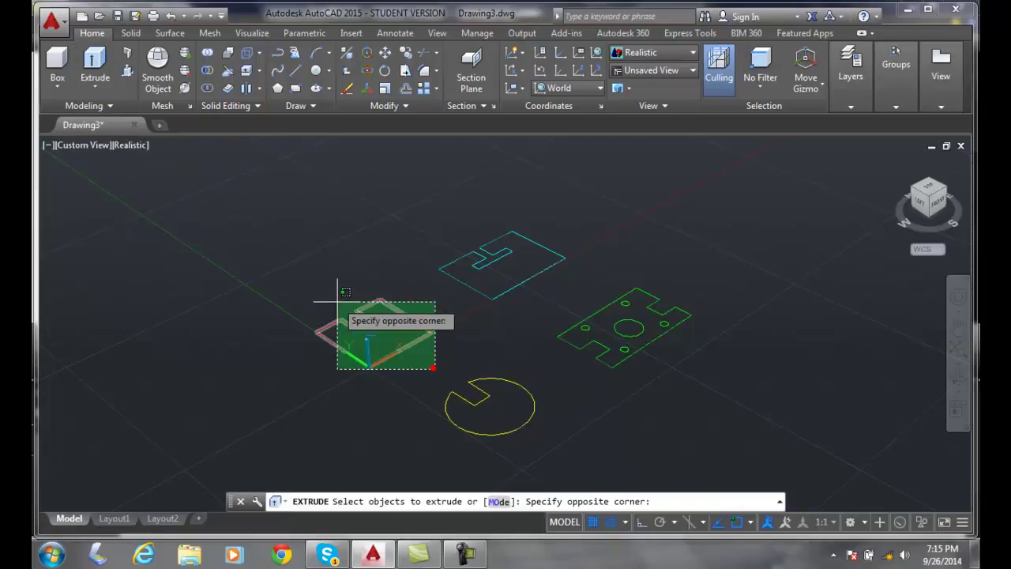
pyautogui.click(319, 281)
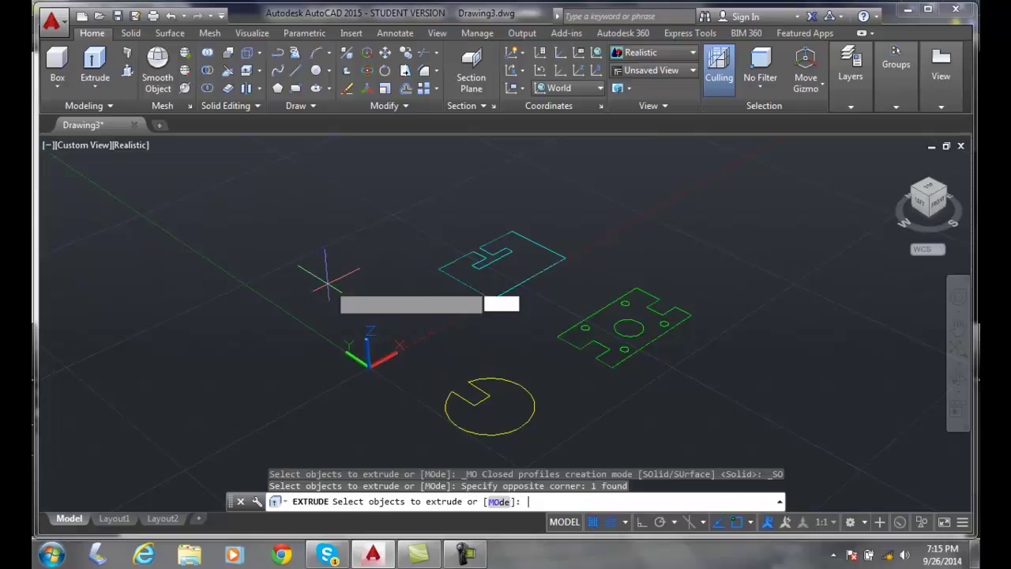
pyautogui.press('Return')
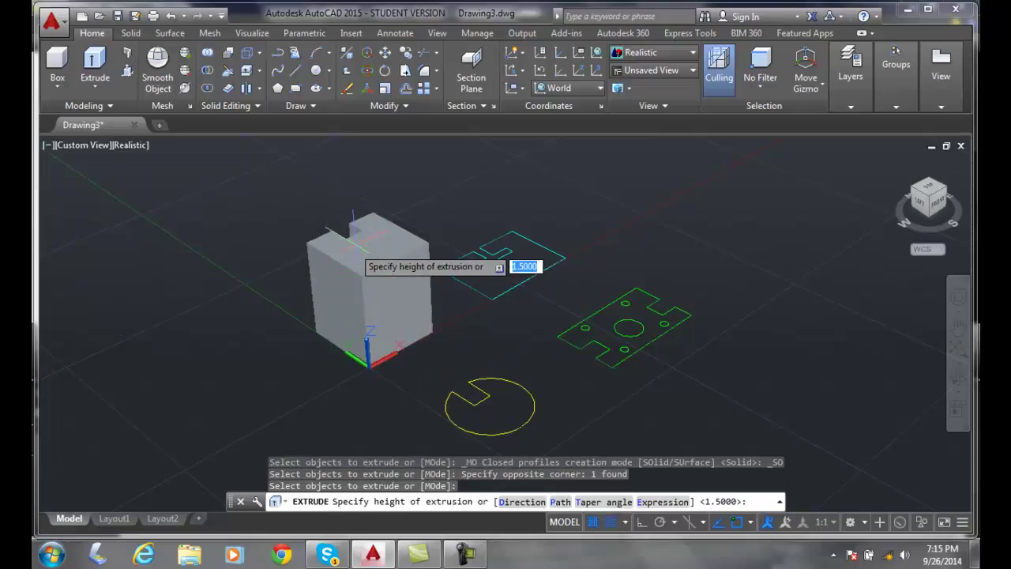
pyautogui.write('2')
pyautogui.press('Return')
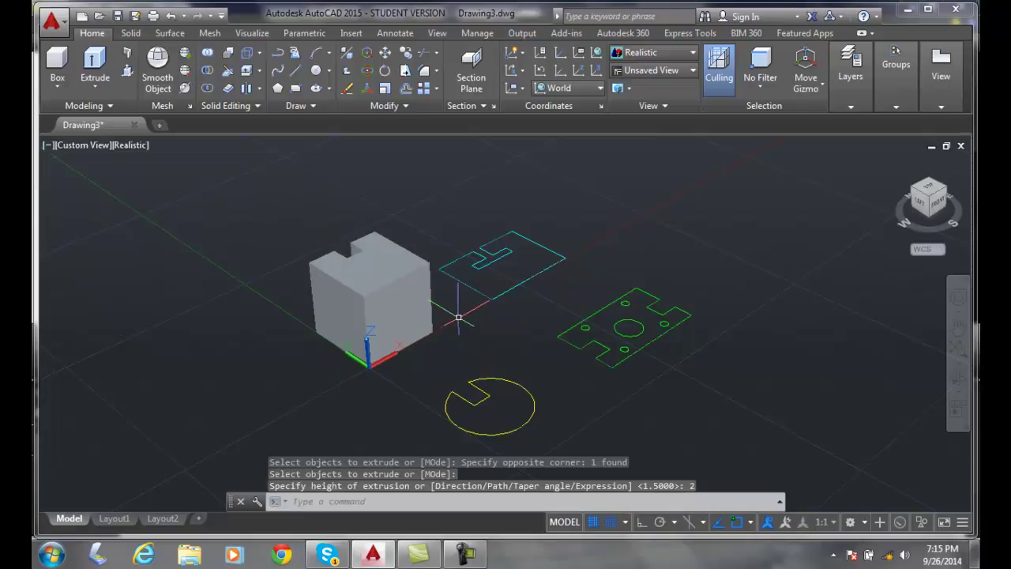
# Extrude the cyan slotted profile into a solid 2 units tall.
pyautogui.click(96, 60)
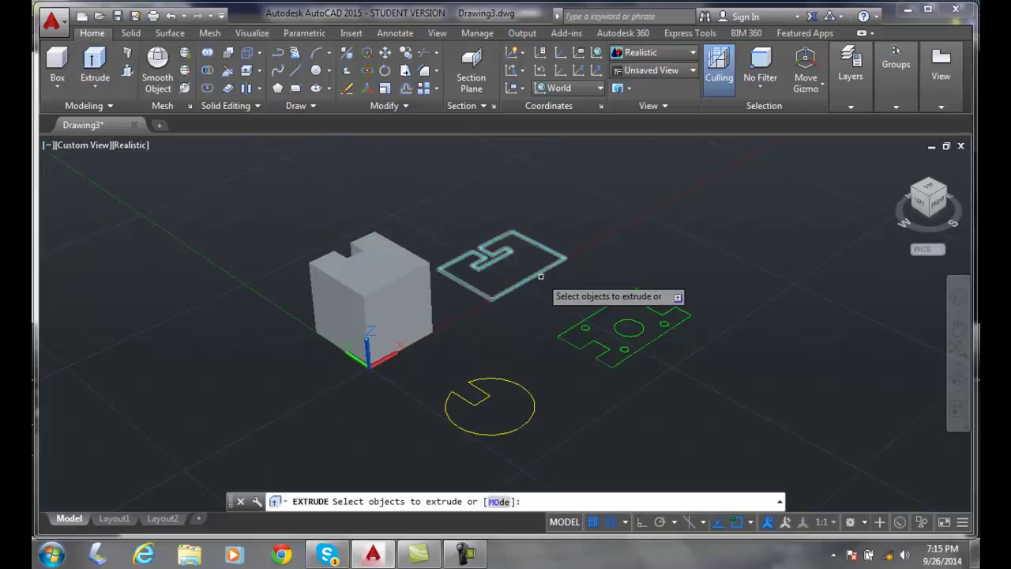
pyautogui.click(559, 285)
pyautogui.click(464, 212)
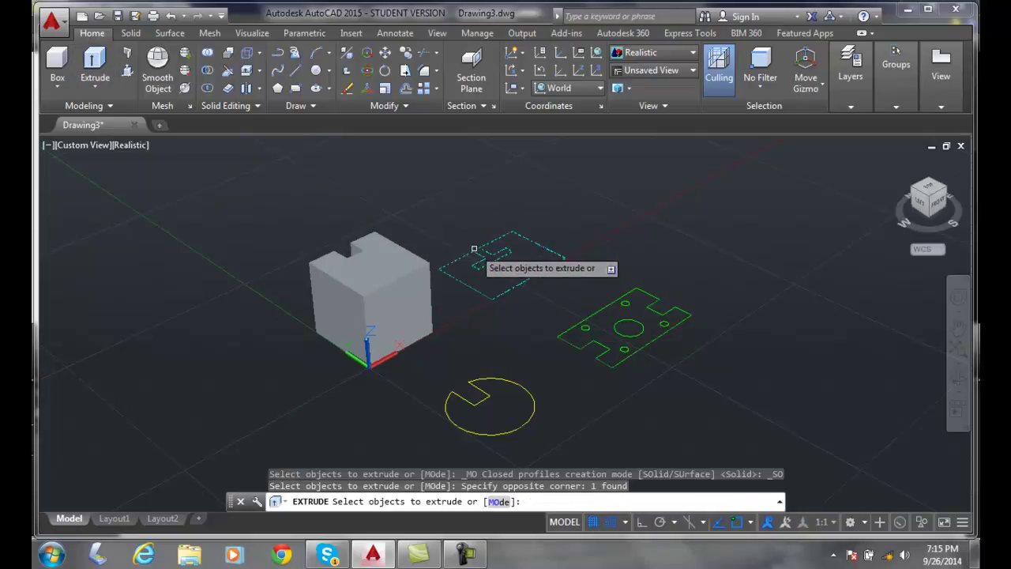
pyautogui.press('Return')
pyautogui.write('2')
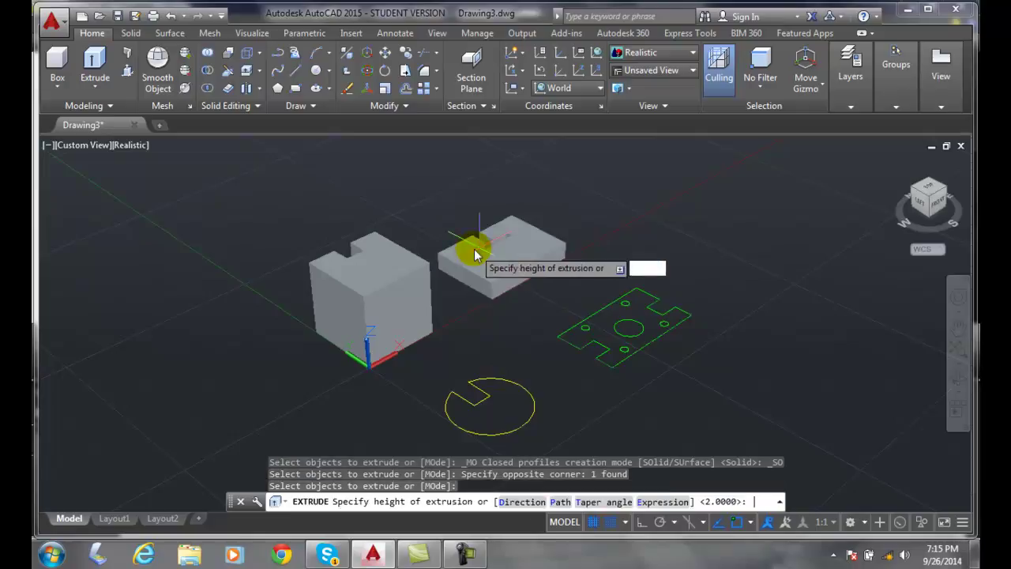
pyautogui.press('Return')
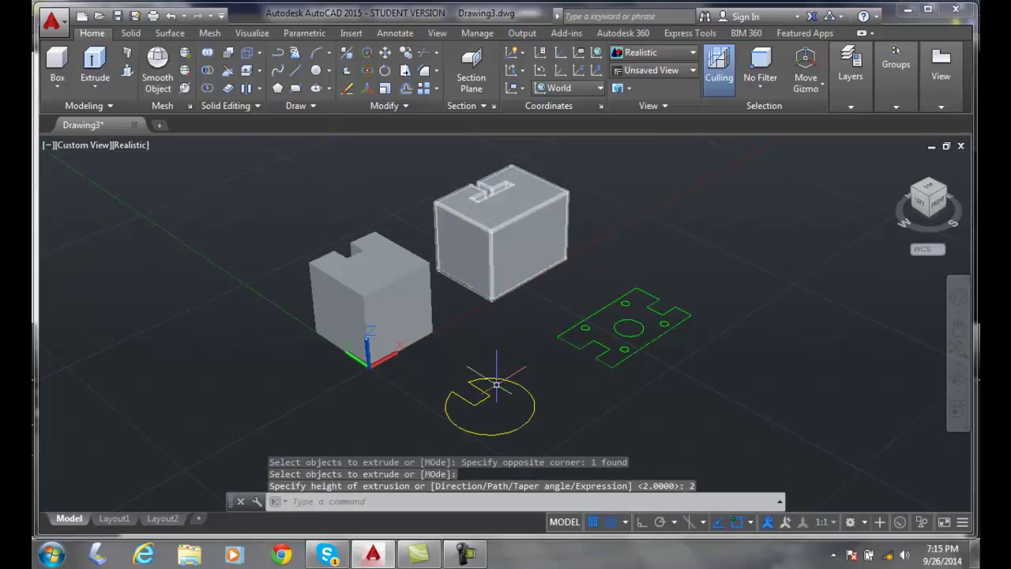
# Convert the yellow notched circle outline into a region with REGION.
pyautogui.write('reg')
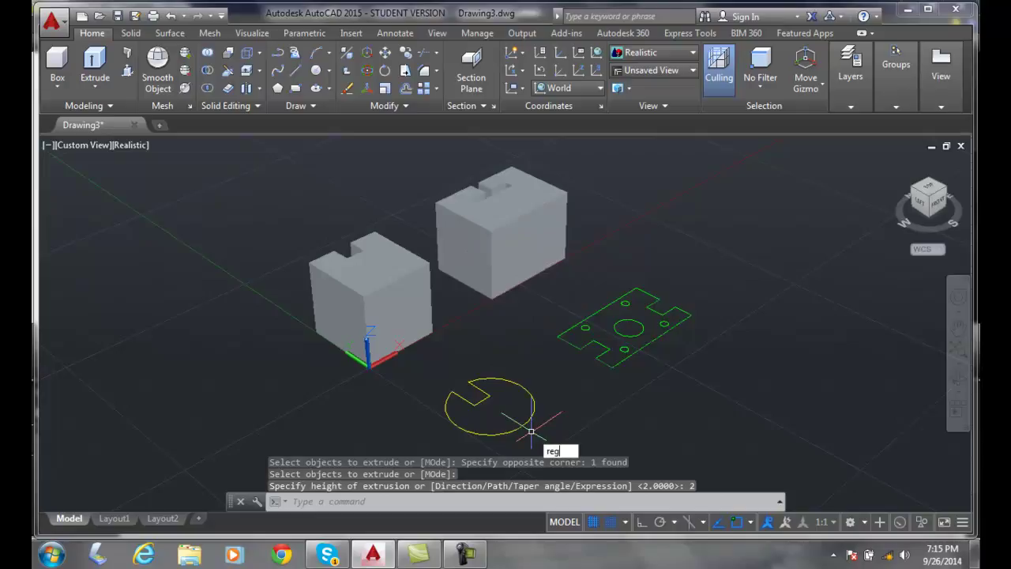
pyautogui.write('ion')
pyautogui.press('Return')
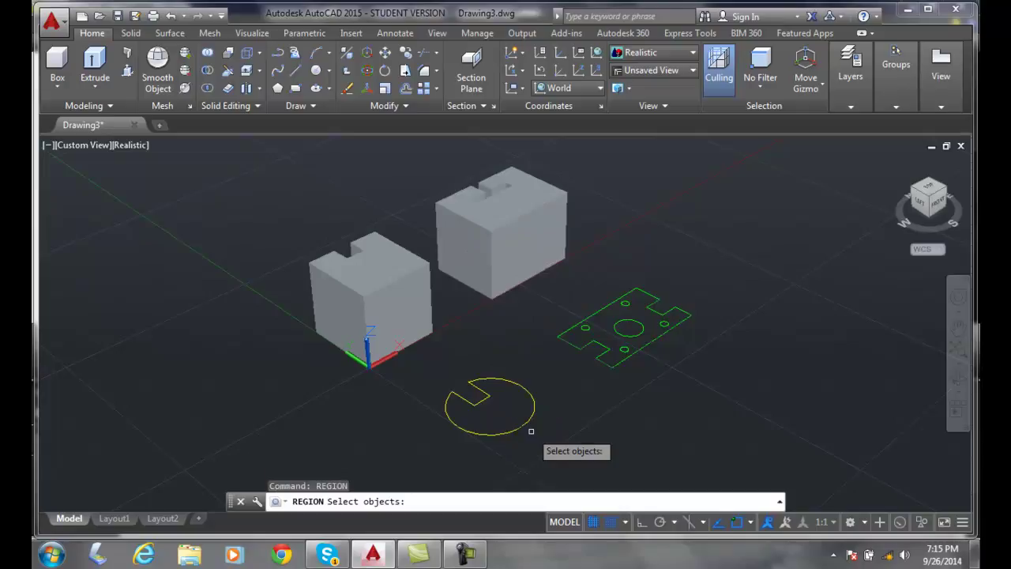
pyautogui.click(548, 436)
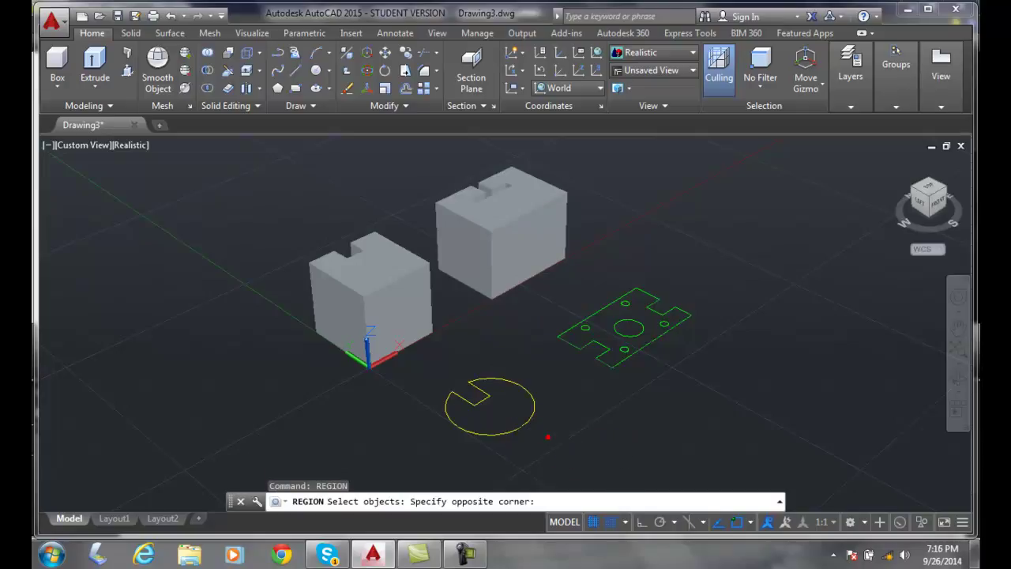
pyautogui.click(417, 369)
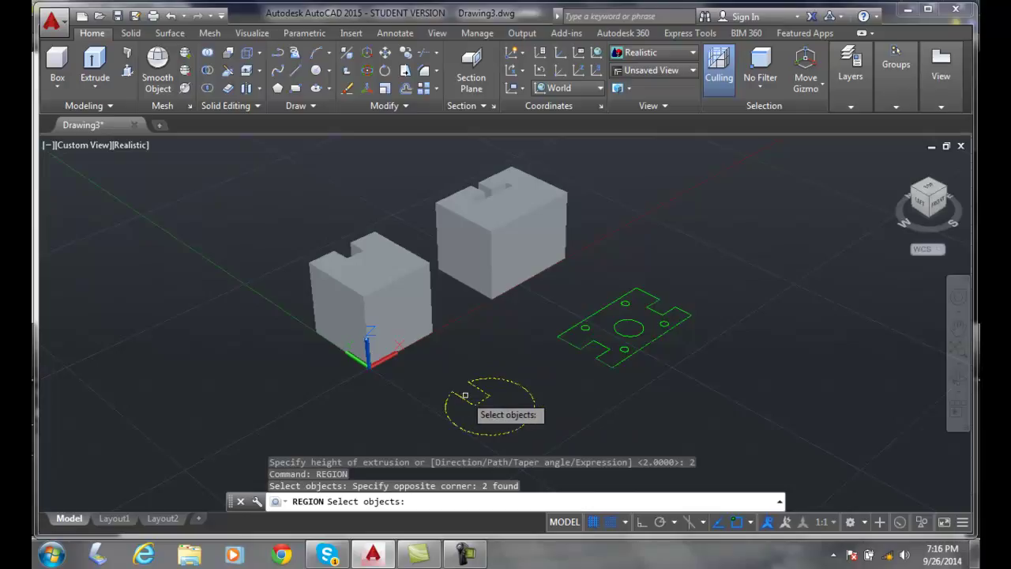
pyautogui.press('Return')
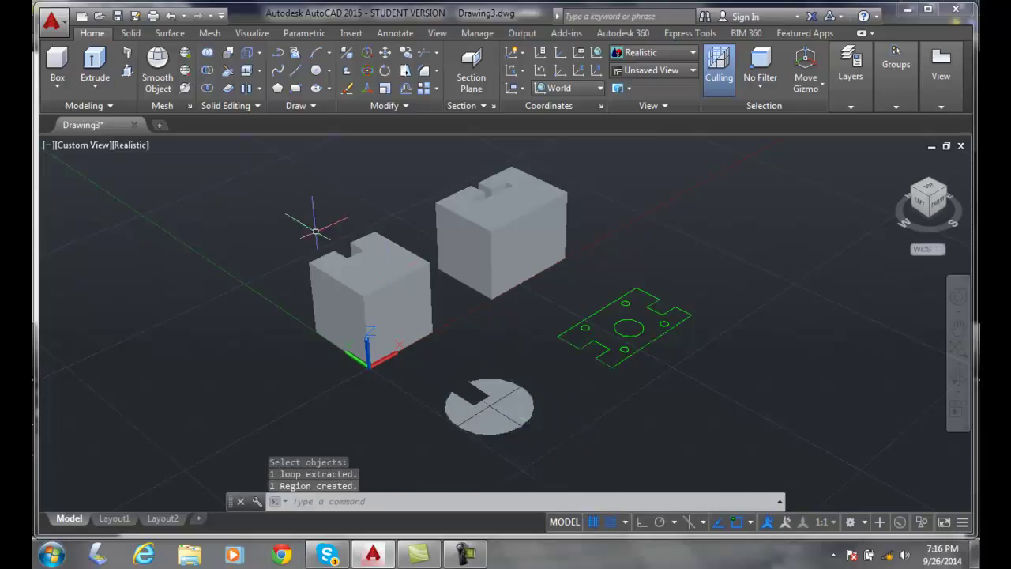
# Extrude the circular region into a cylinder 2 units tall.
pyautogui.click(95, 63)
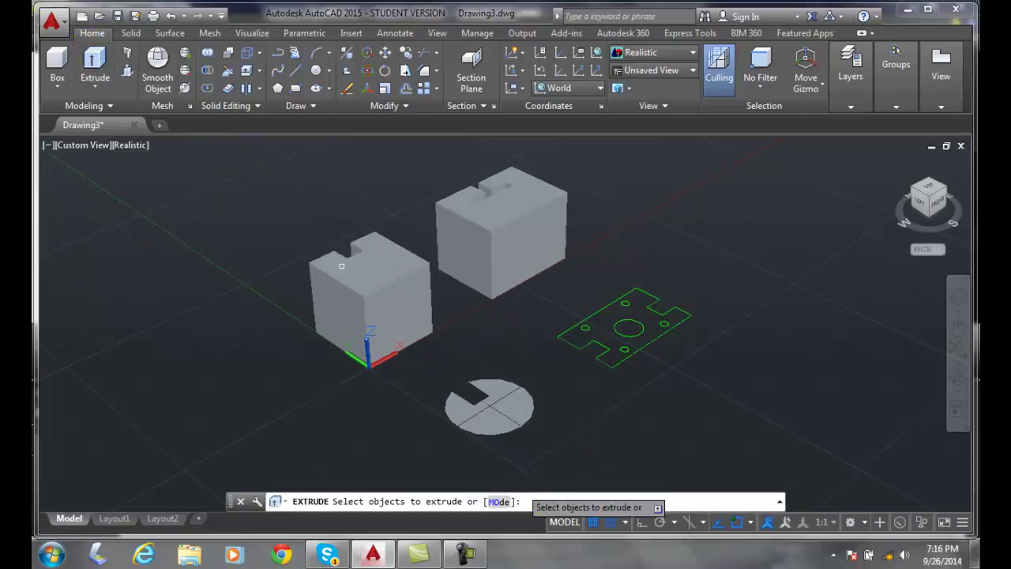
pyautogui.click(567, 458)
pyautogui.click(379, 338)
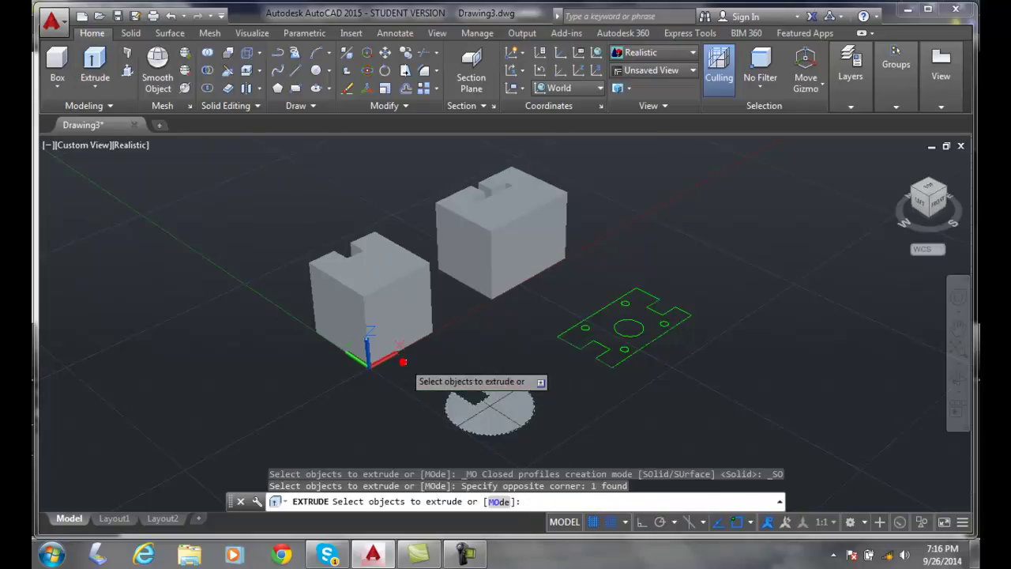
pyautogui.press('Return')
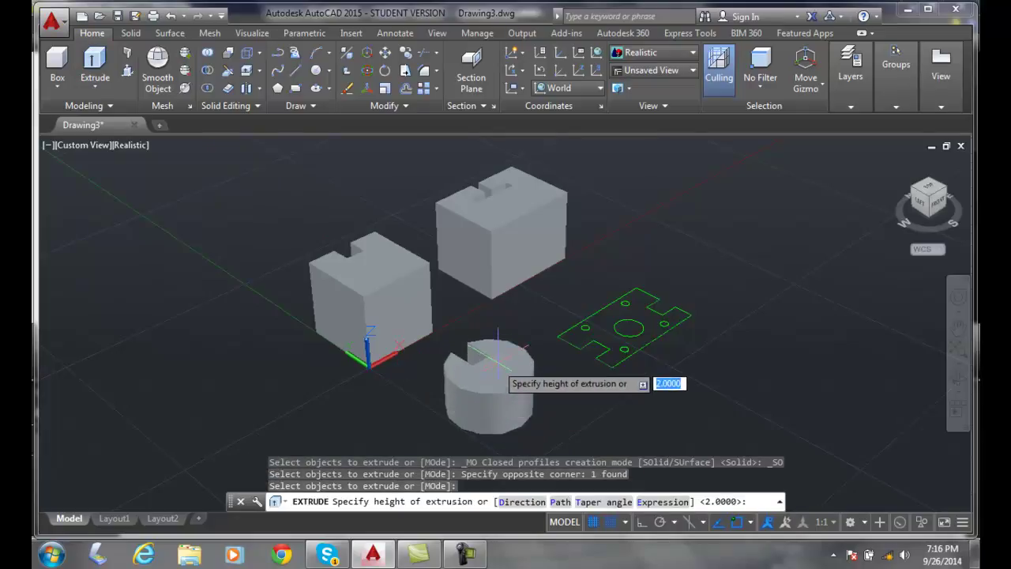
pyautogui.write('2')
pyautogui.press('Return')
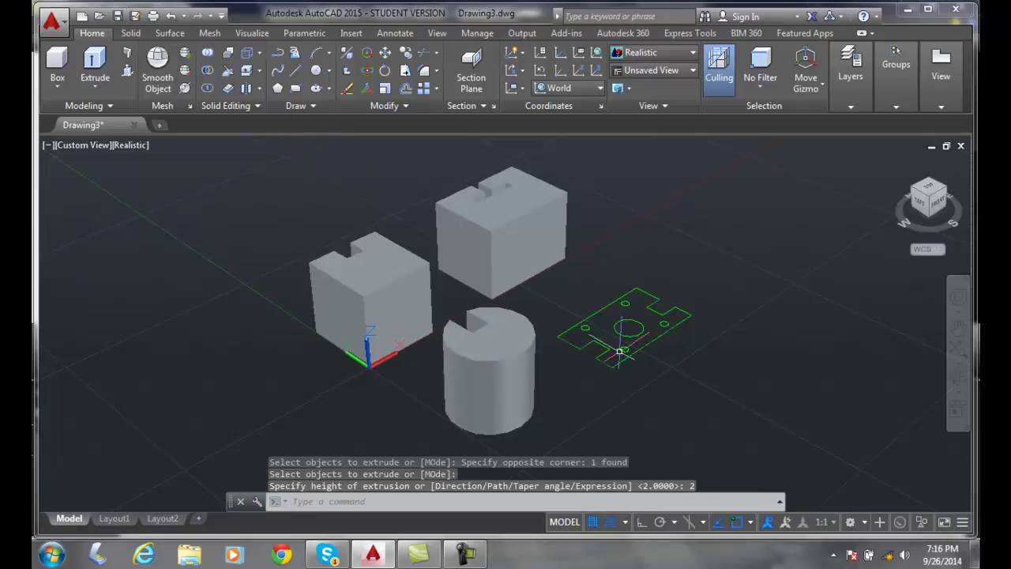
# Create six regions from the green plate outline and its five hole circles.
pyautogui.click(314, 107)
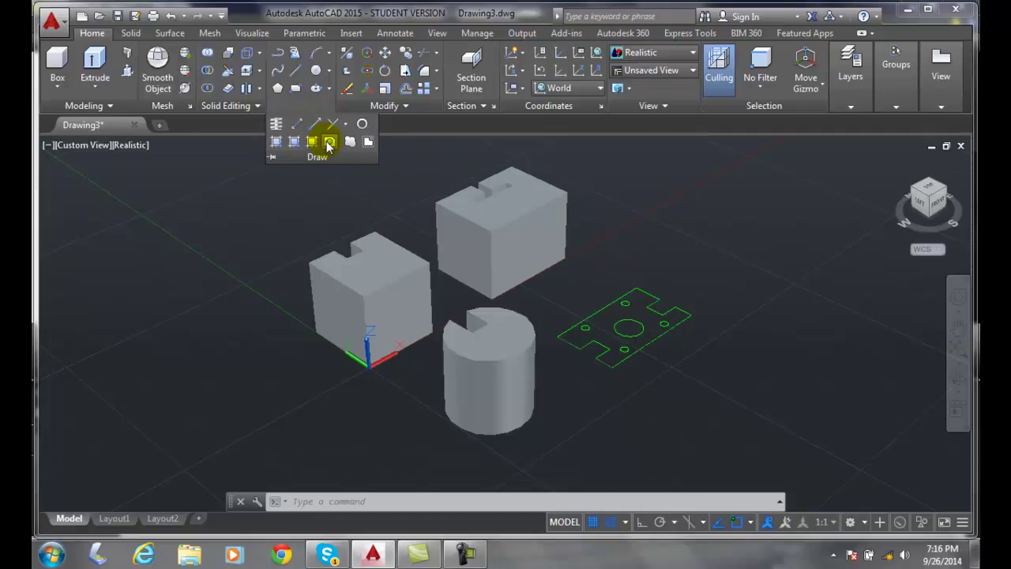
pyautogui.click(329, 143)
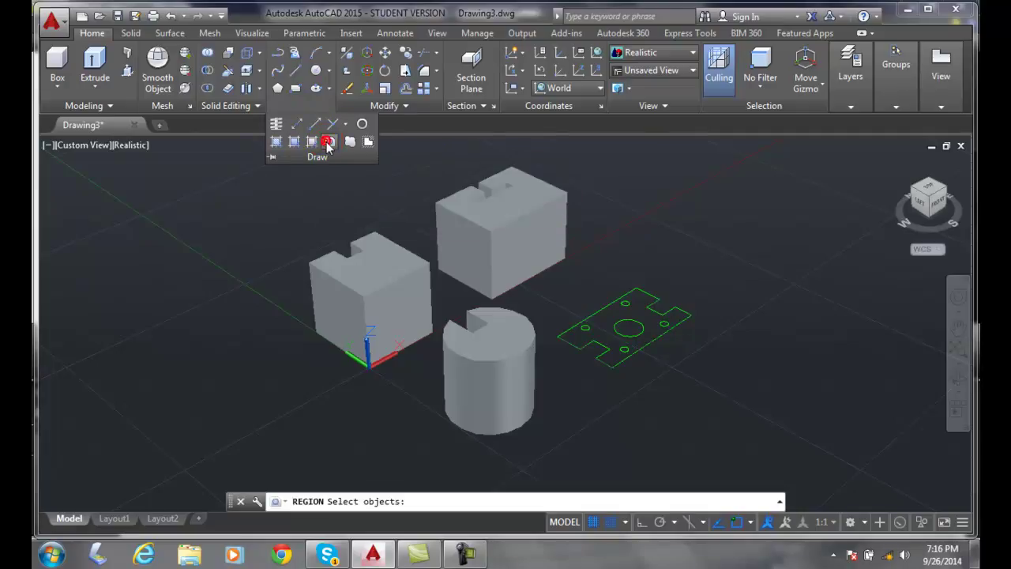
pyautogui.click(701, 371)
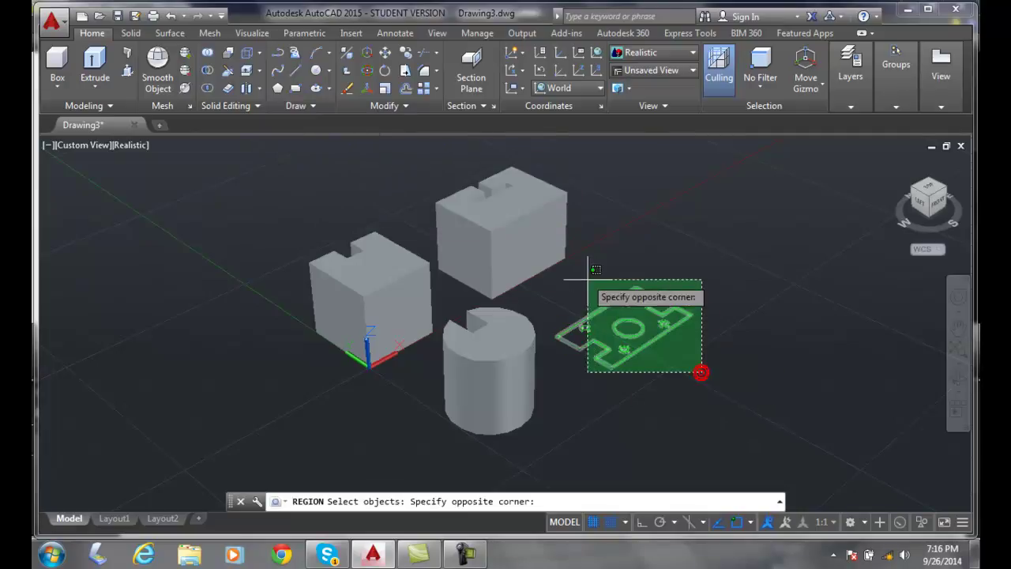
pyautogui.click(572, 270)
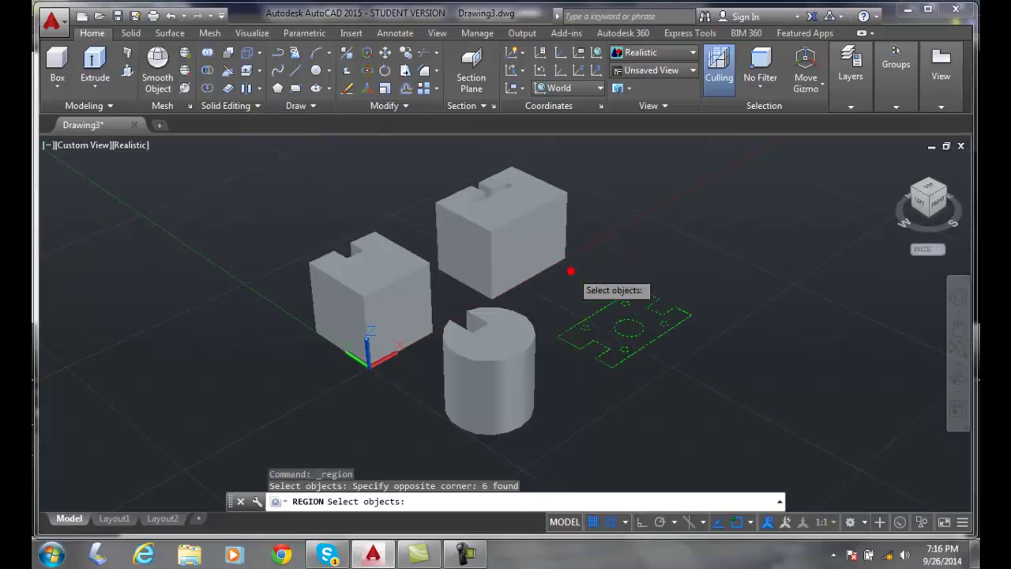
pyautogui.press('Return')
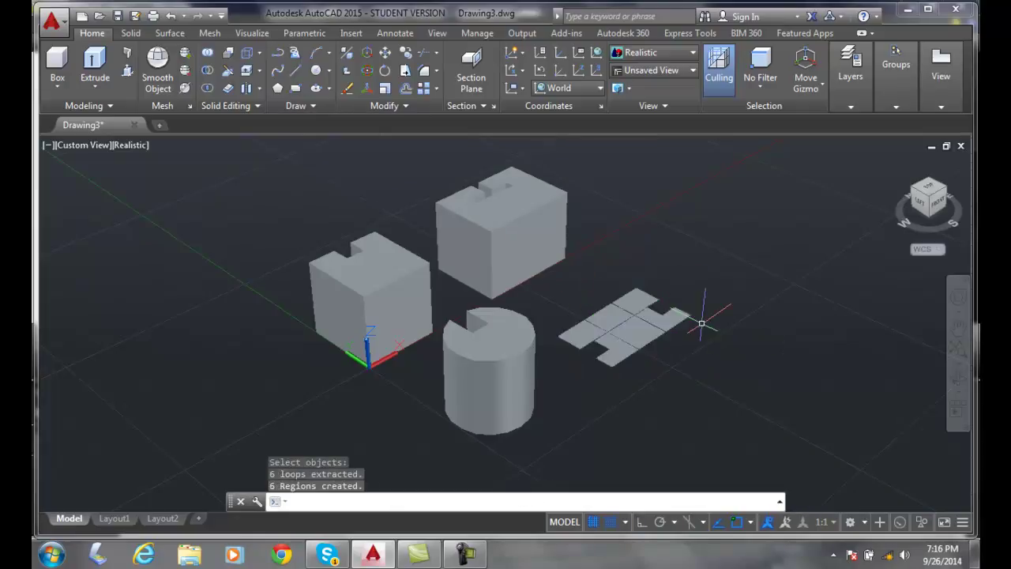
pyautogui.scroll(3, 514, 308)
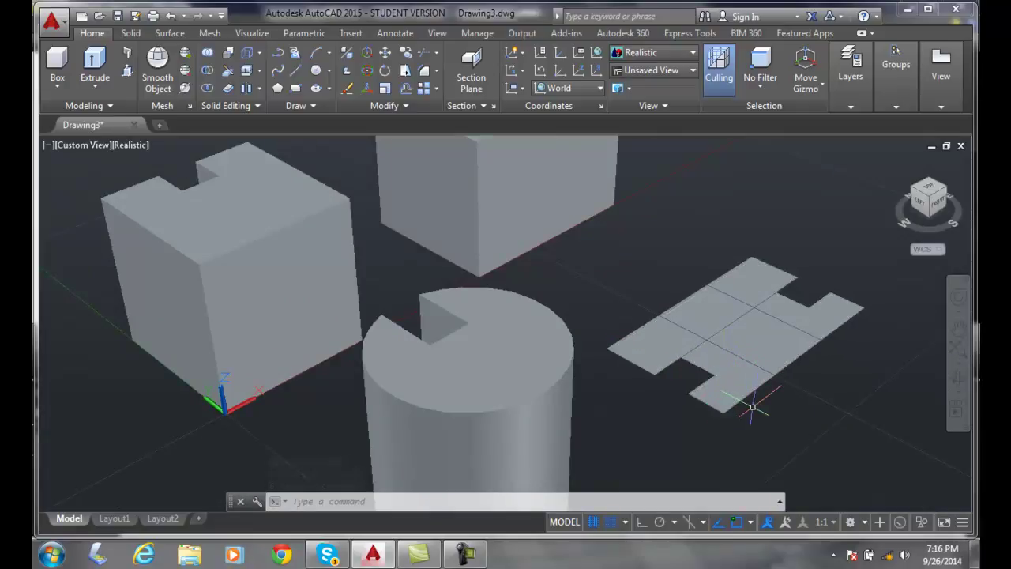
# Extrude all six green plate regions to a height of 2.
pyautogui.click(95, 63)
pyautogui.click(886, 441)
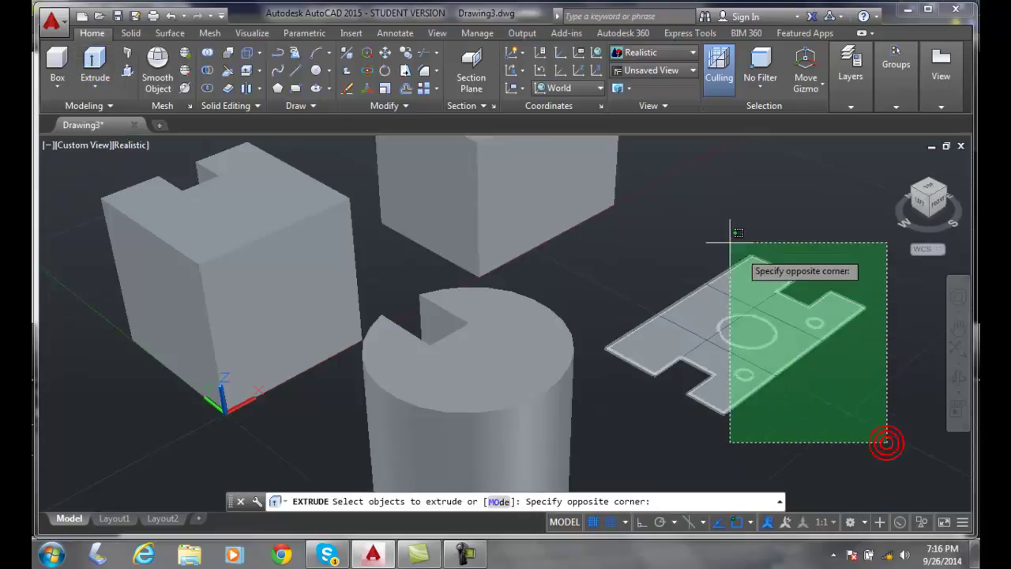
pyautogui.click(634, 214)
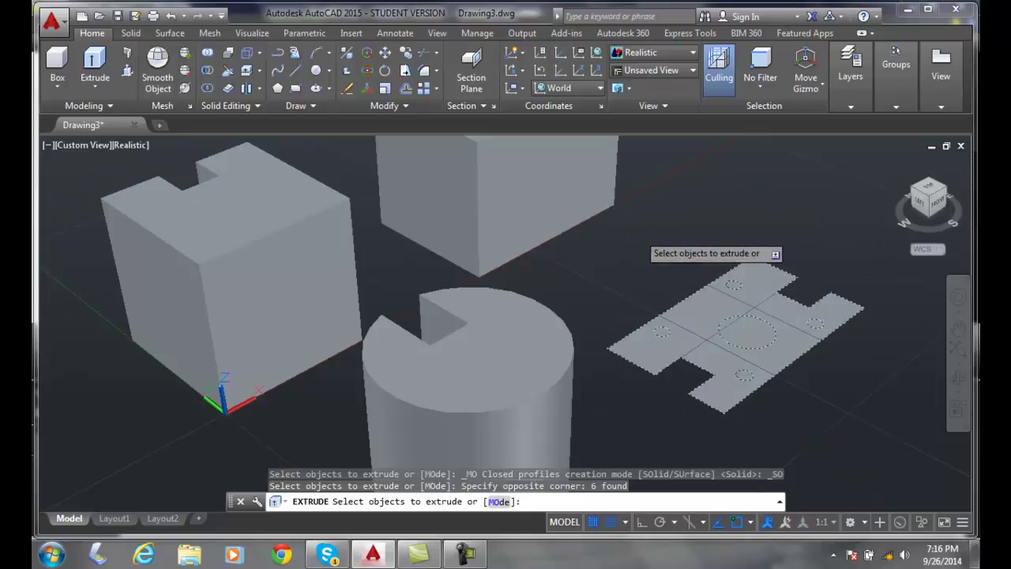
pyautogui.press('Return')
pyautogui.write('2')
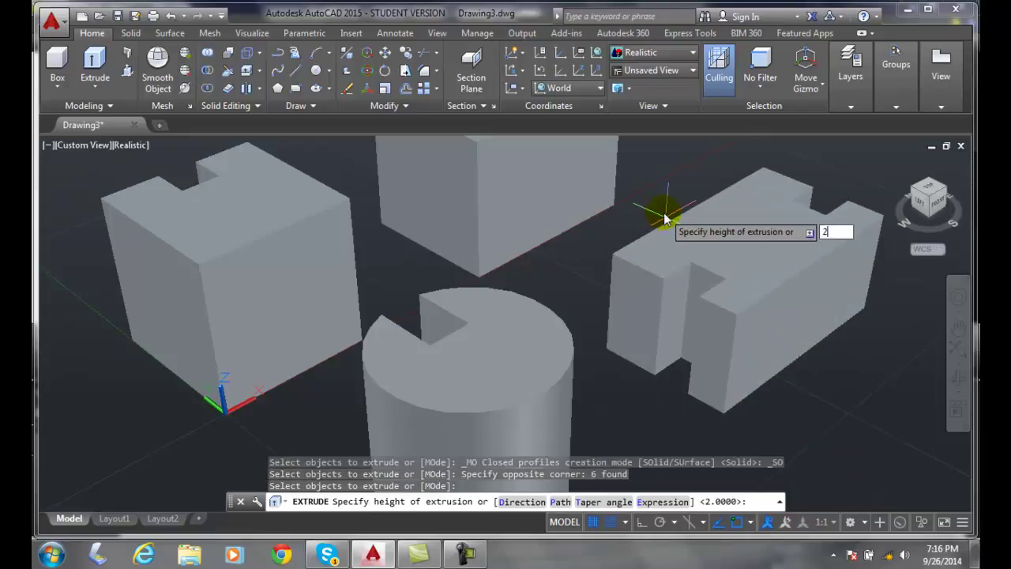
pyautogui.press('Return')
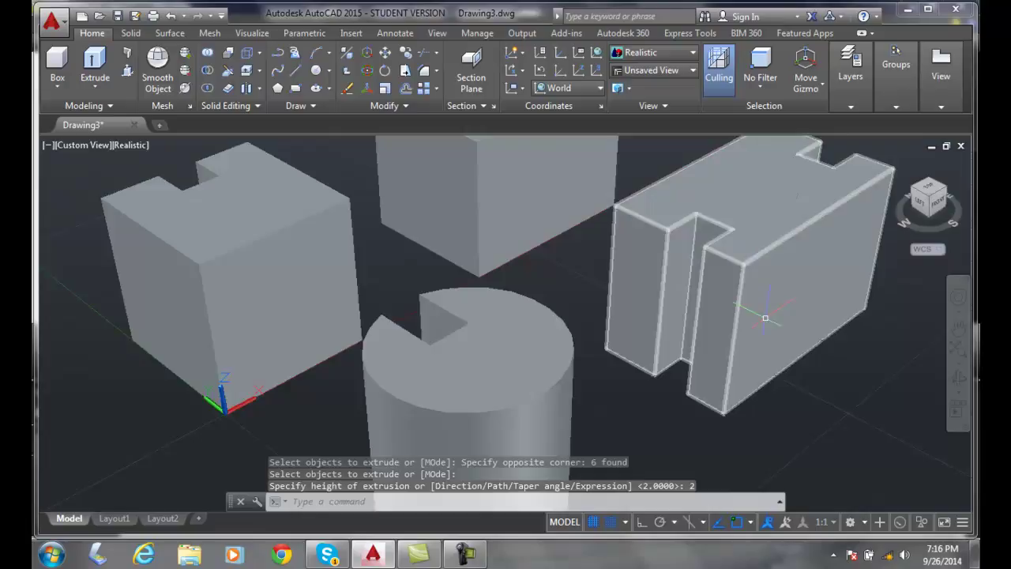
pyautogui.scroll(-3, 716, 270)
pyautogui.scroll(4, 757, 215)
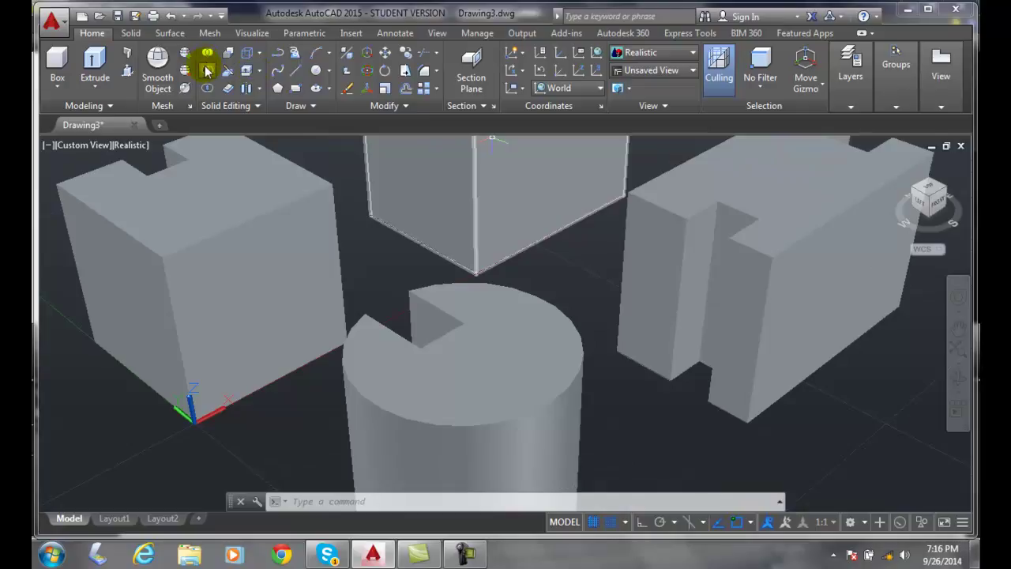
# Subtract the center cylinder from the right block to cut the large hole.
pyautogui.click(207, 72)
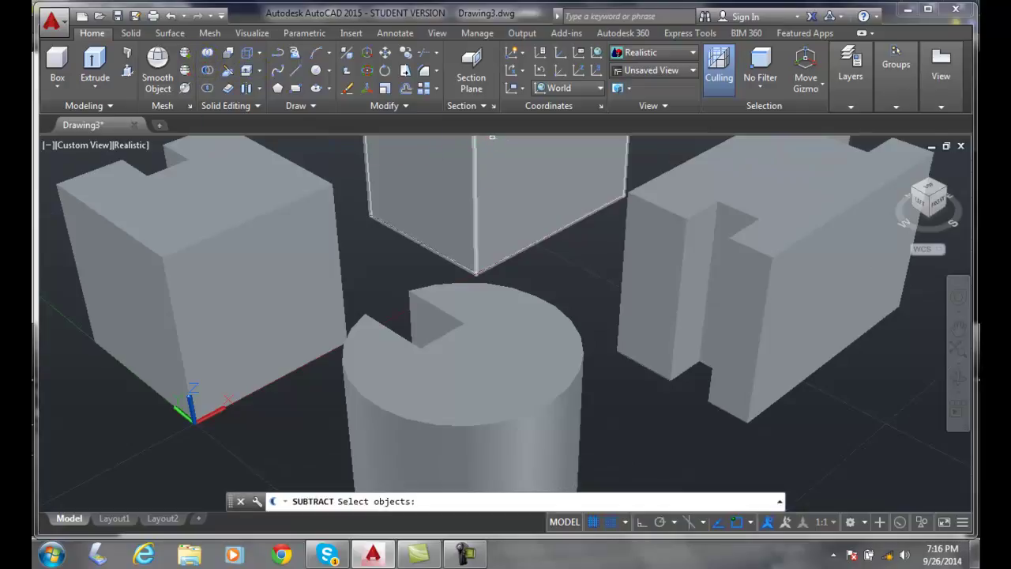
pyautogui.click(795, 243)
pyautogui.press('Return')
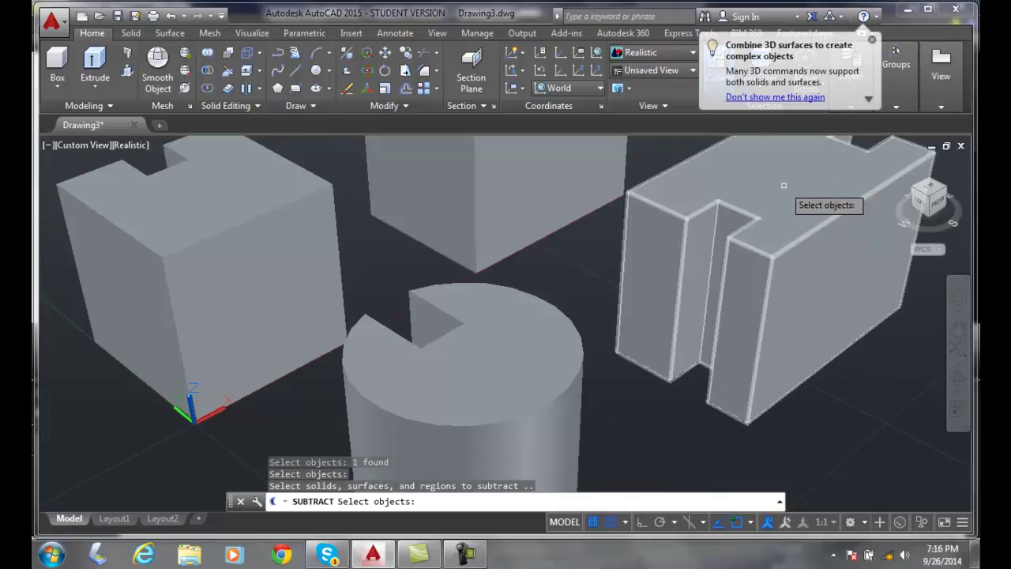
pyautogui.click(783, 188)
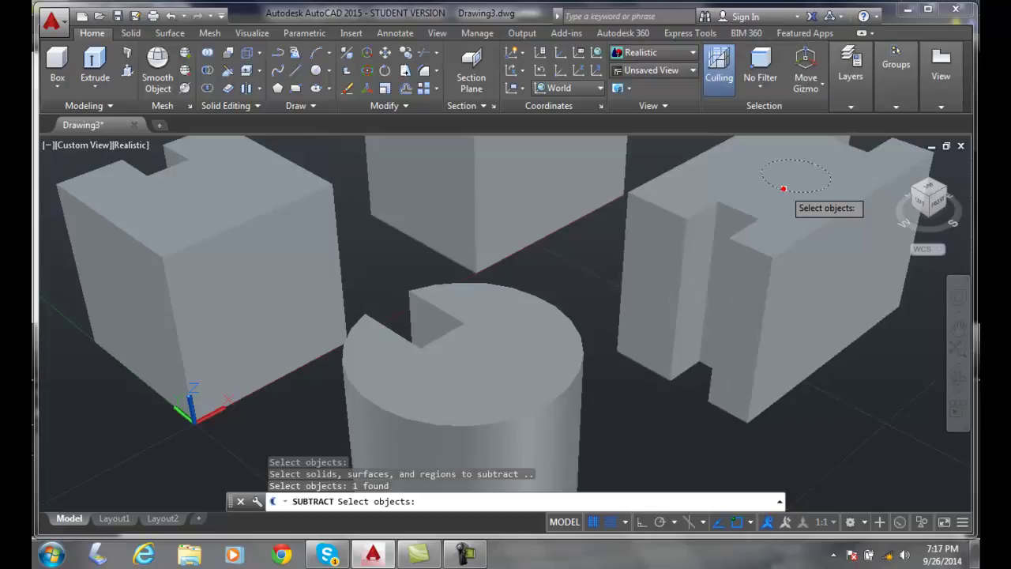
pyautogui.press('Return')
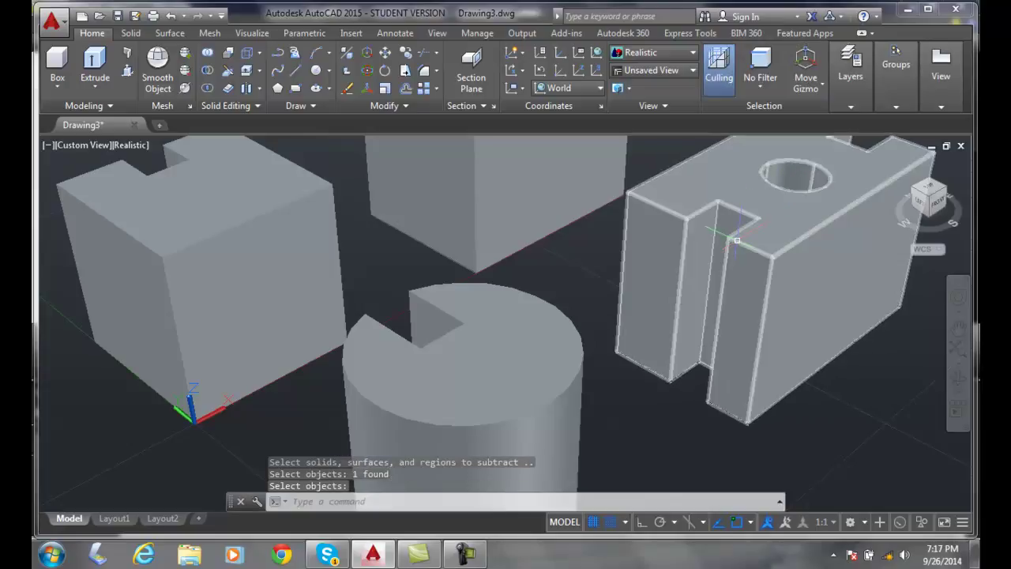
# Subtract two small hole cylinders from the right block.
pyautogui.press('Return')
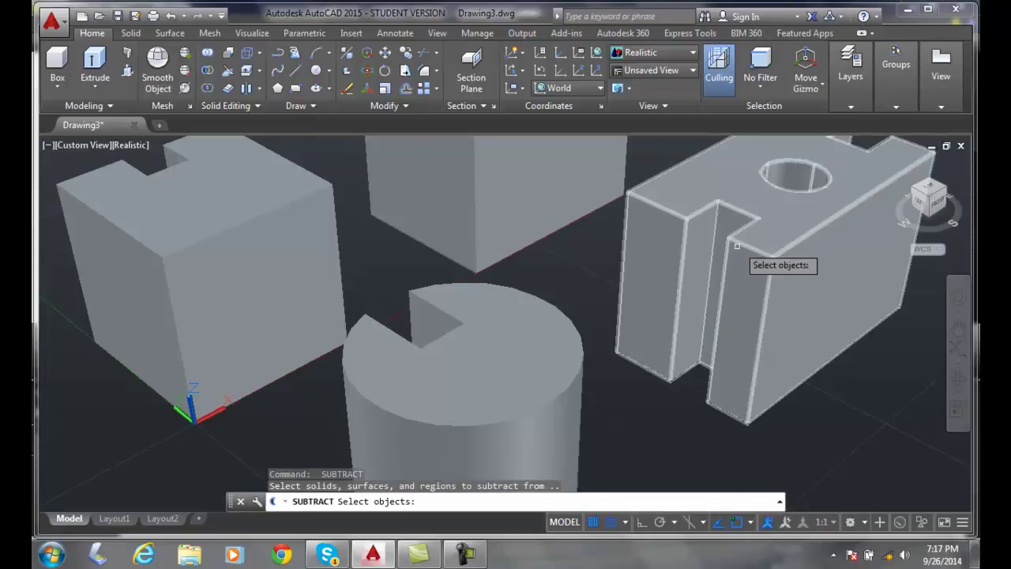
pyautogui.click(782, 253)
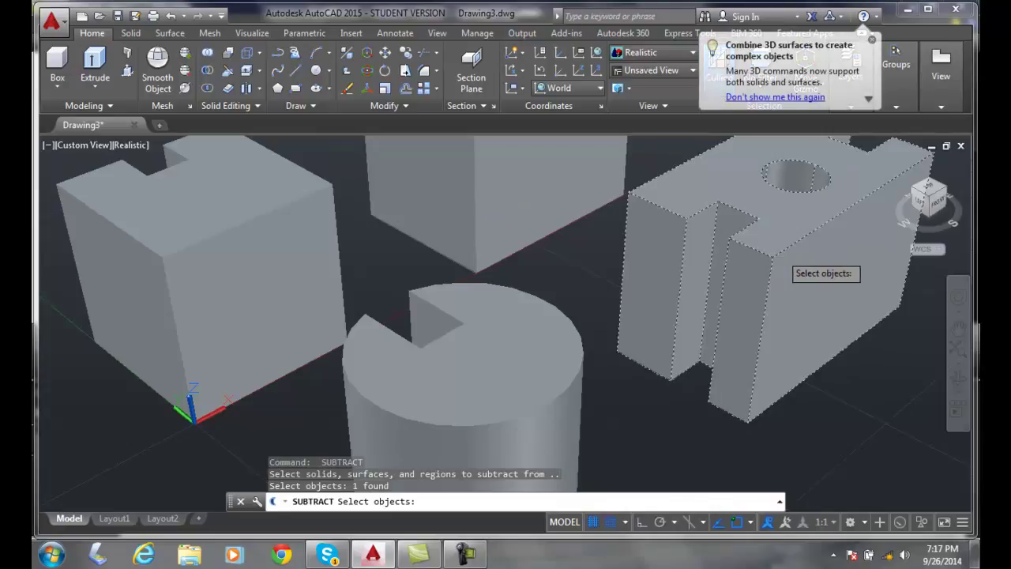
pyautogui.press('Return')
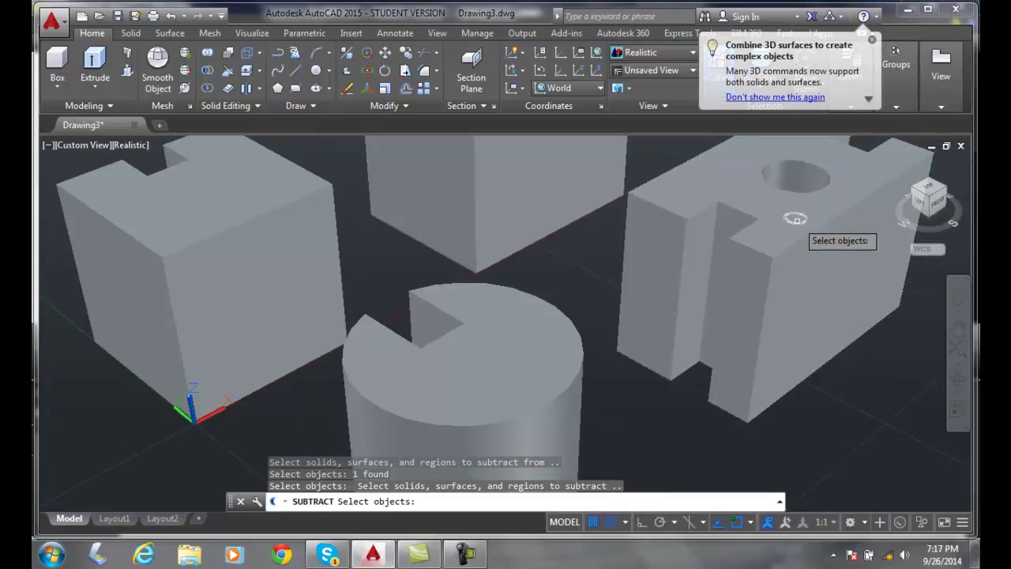
pyautogui.click(793, 220)
pyautogui.press('Return')
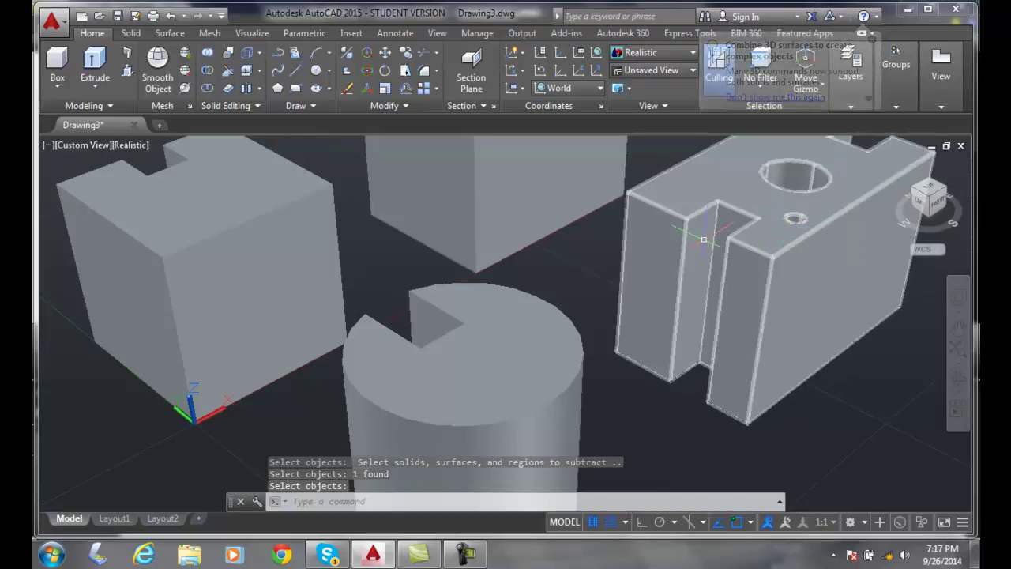
pyautogui.write('su')
pyautogui.press('Return')
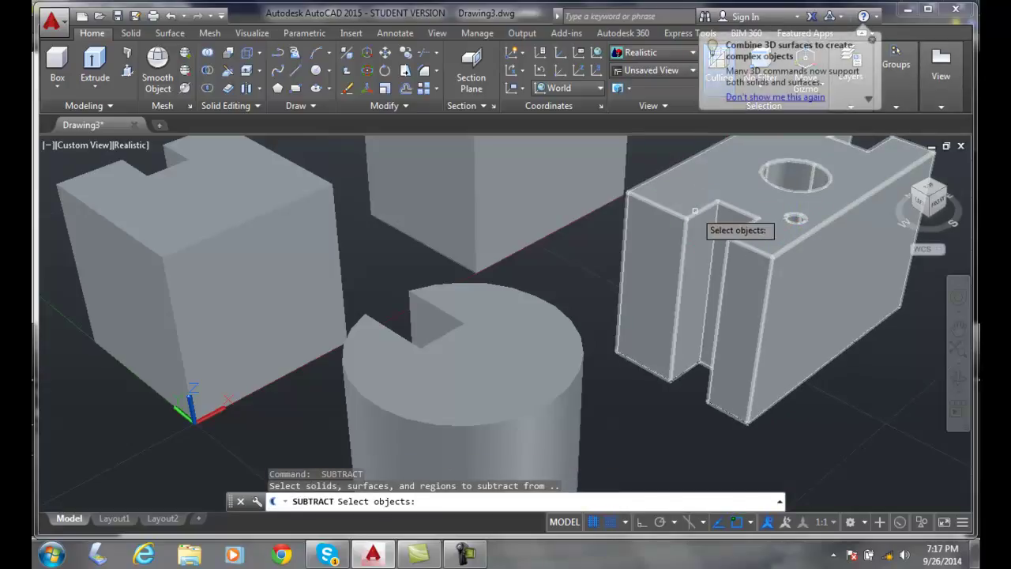
pyautogui.click(696, 206)
pyautogui.press('Return')
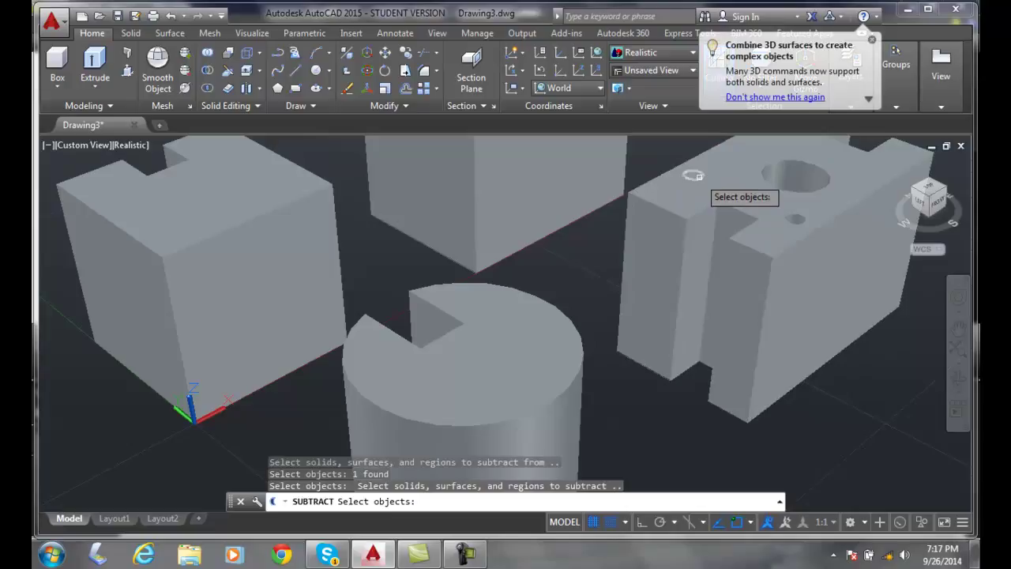
pyautogui.click(694, 175)
pyautogui.press('Return')
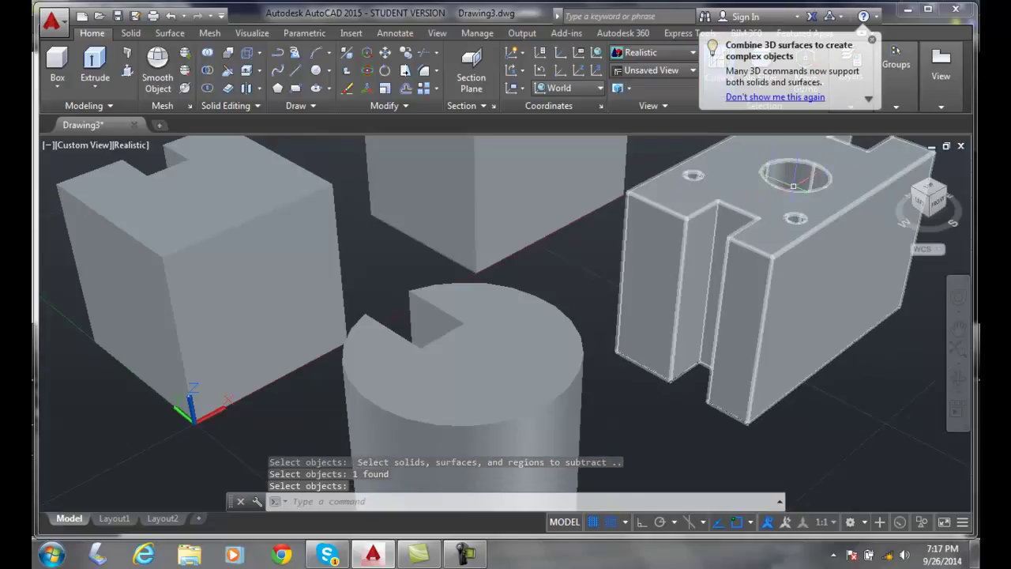
# Subtract the third small hole cylinder from the right block.
pyautogui.press('Return')
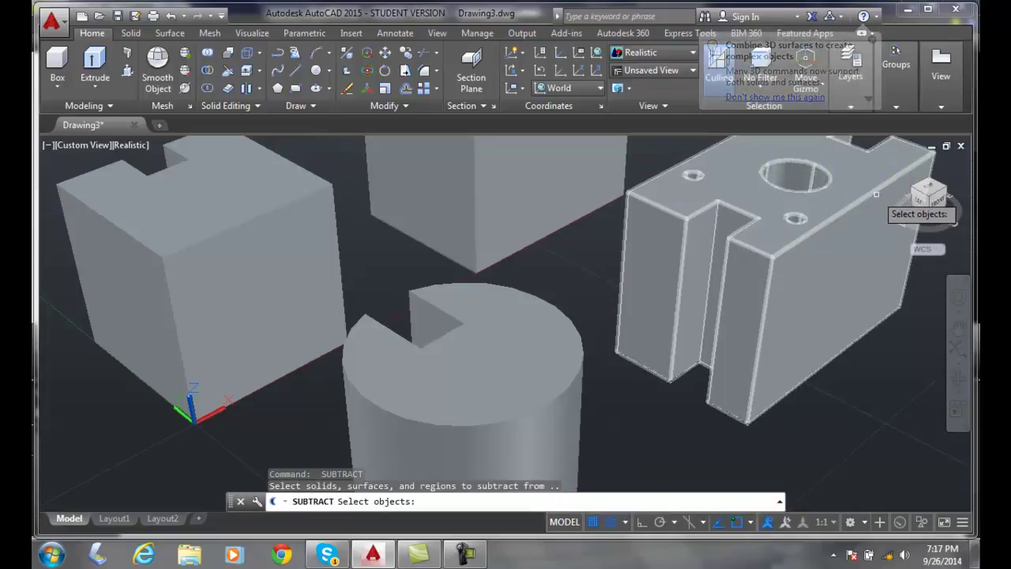
pyautogui.click(875, 191)
pyautogui.press('Return')
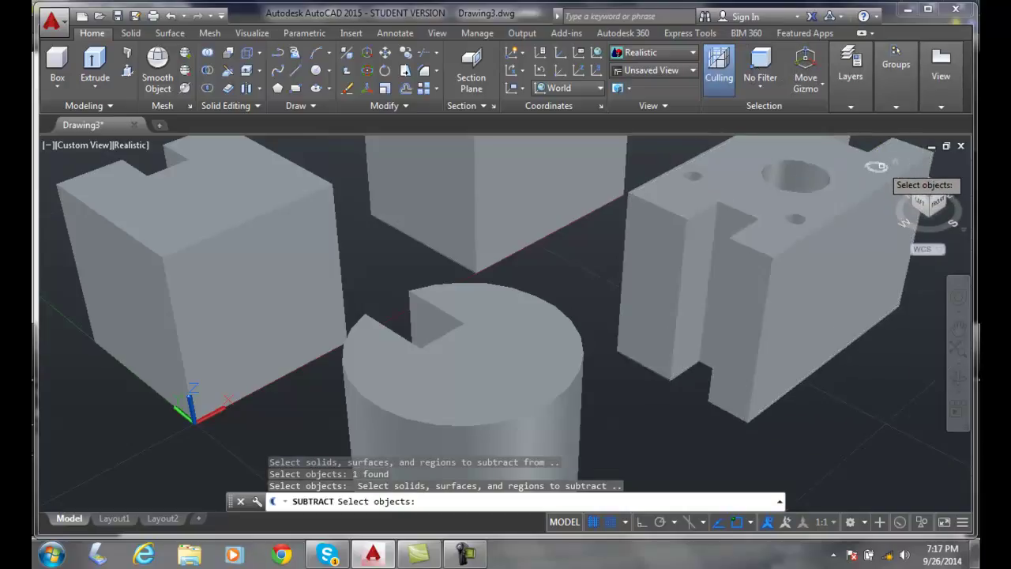
pyautogui.click(876, 166)
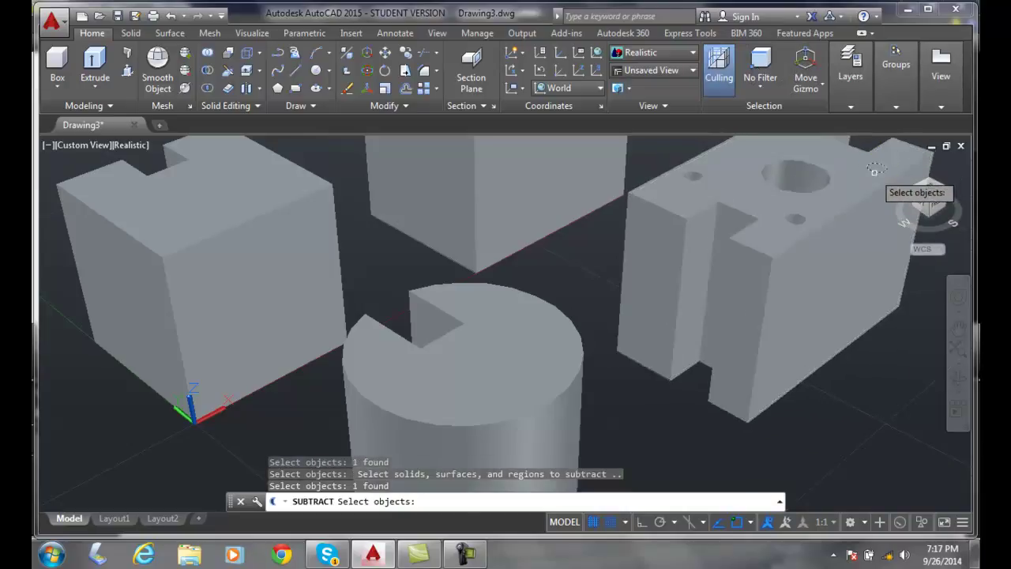
pyautogui.press('Return')
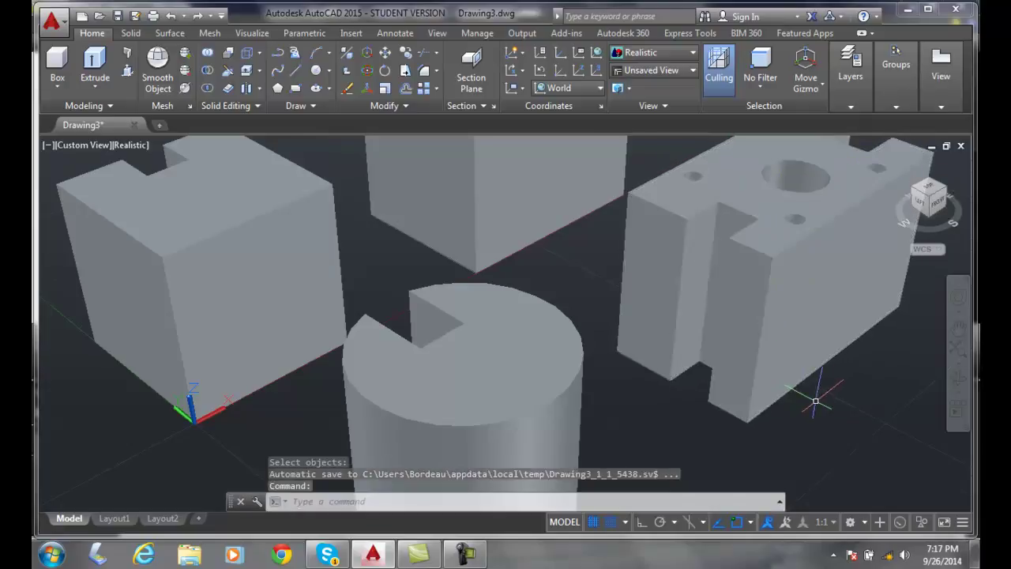
# Subtract the fourth and last small cylinder from the plate.
pyautogui.scroll(-2, 782, 391)
pyautogui.scroll(5, 752, 414)
pyautogui.scroll(-4, 772, 373)
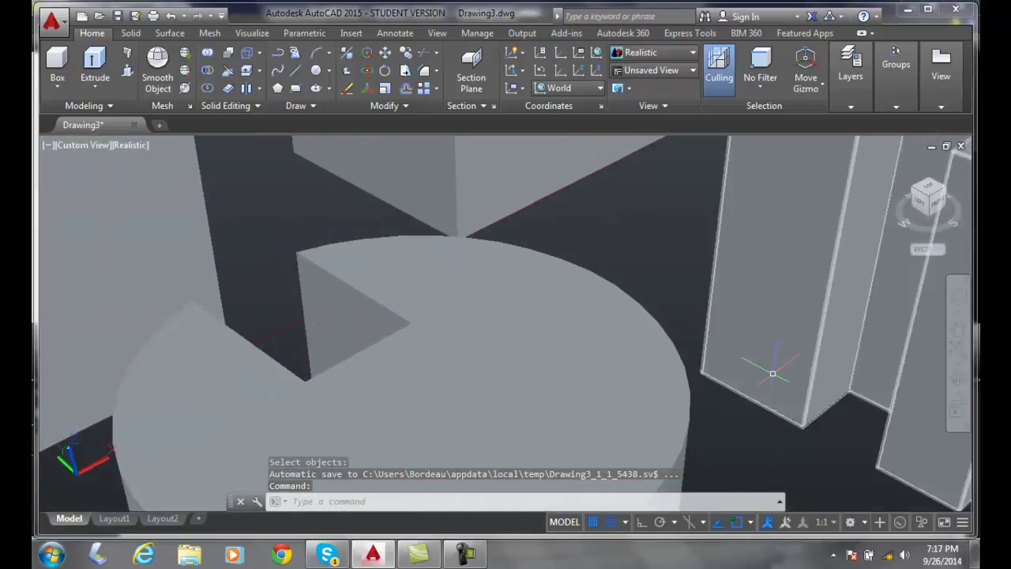
pyautogui.scroll(-2, 772, 373)
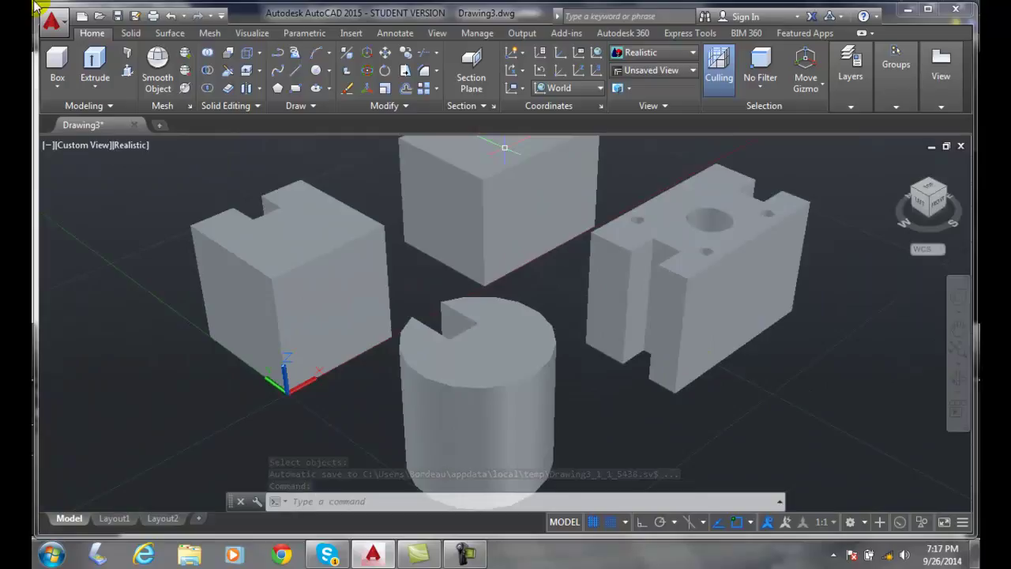
pyautogui.click(95, 65)
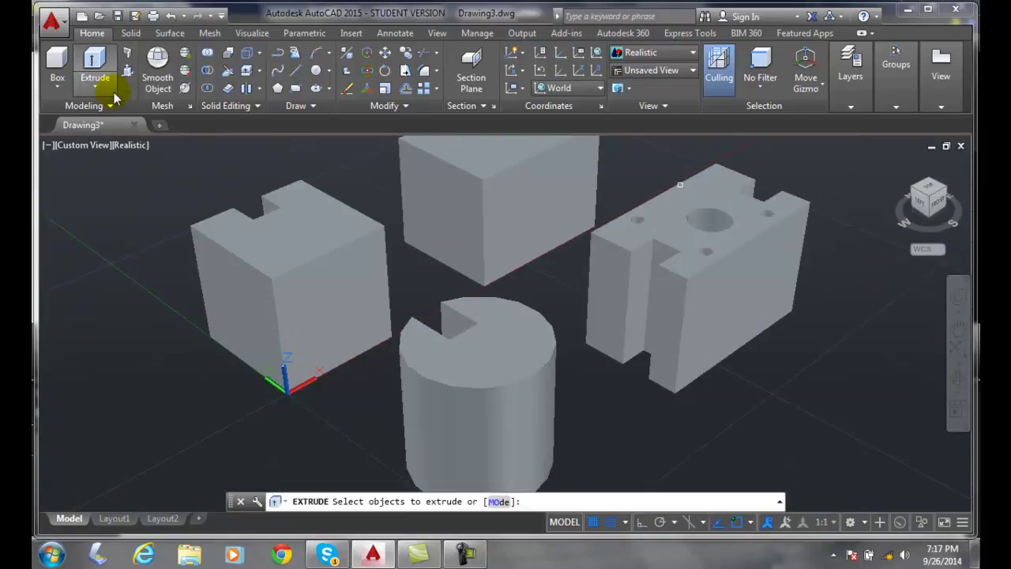
pyautogui.click(207, 70)
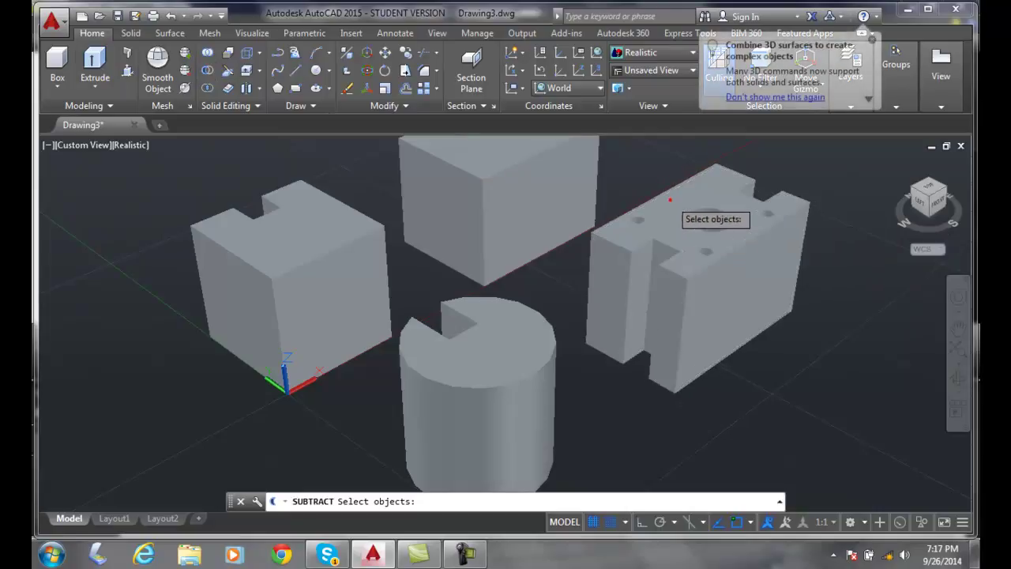
pyautogui.click(673, 210)
pyautogui.press('Return')
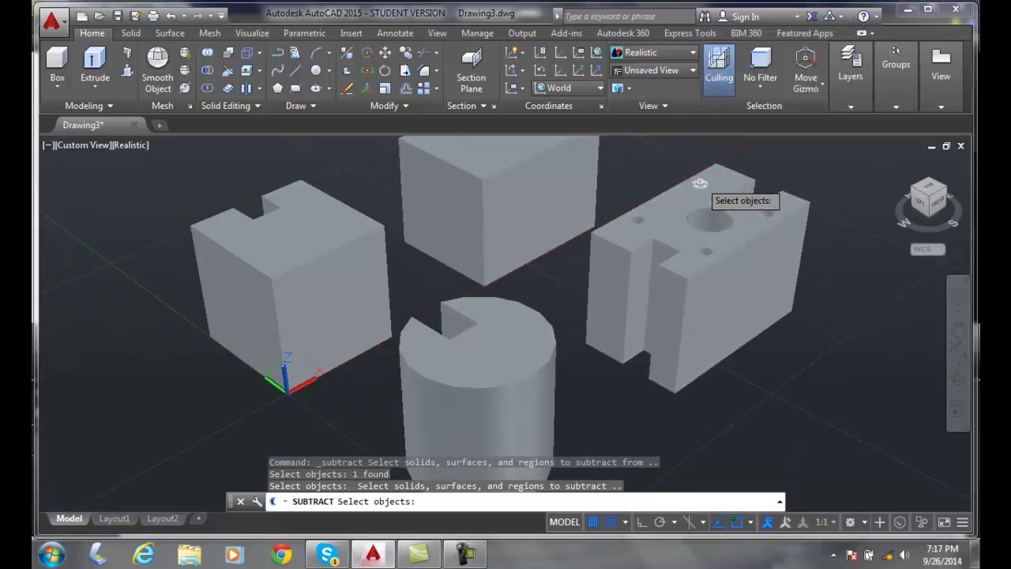
pyautogui.click(700, 182)
pyautogui.press('Return')
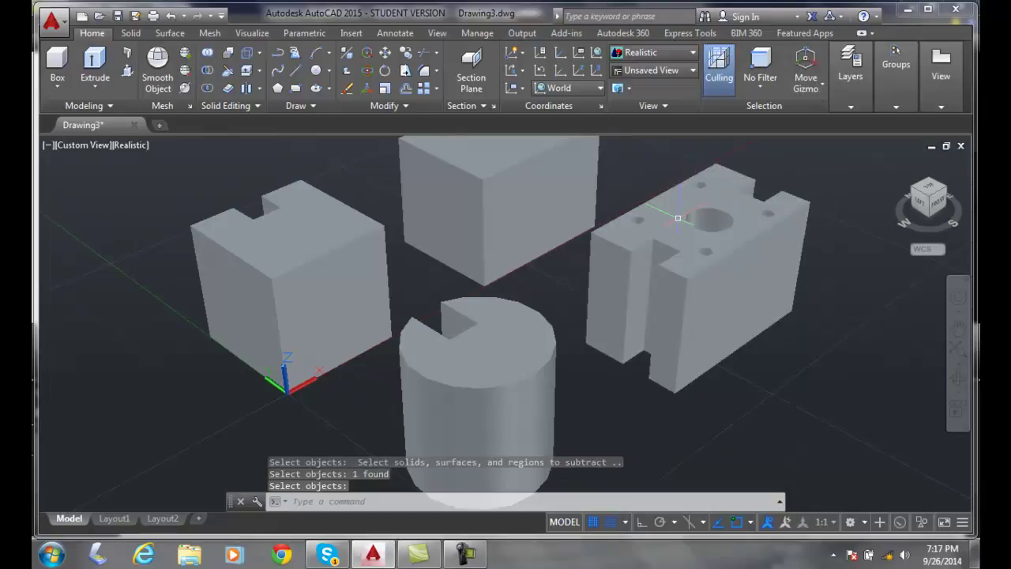
pyautogui.scroll(-5, 790, 260)
pyautogui.scroll(2, 779, 274)
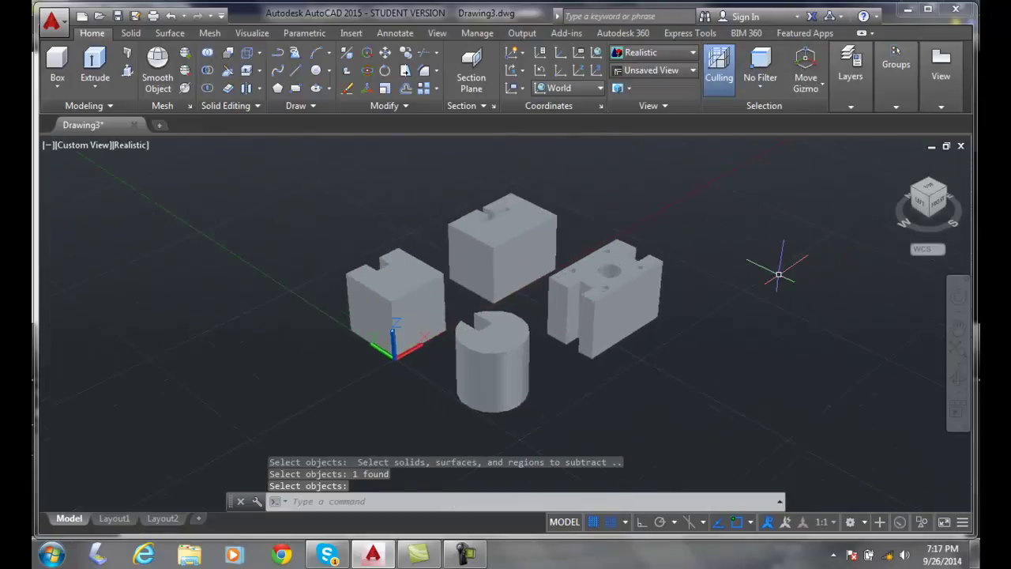
pyautogui.scroll(-2, 731, 292)
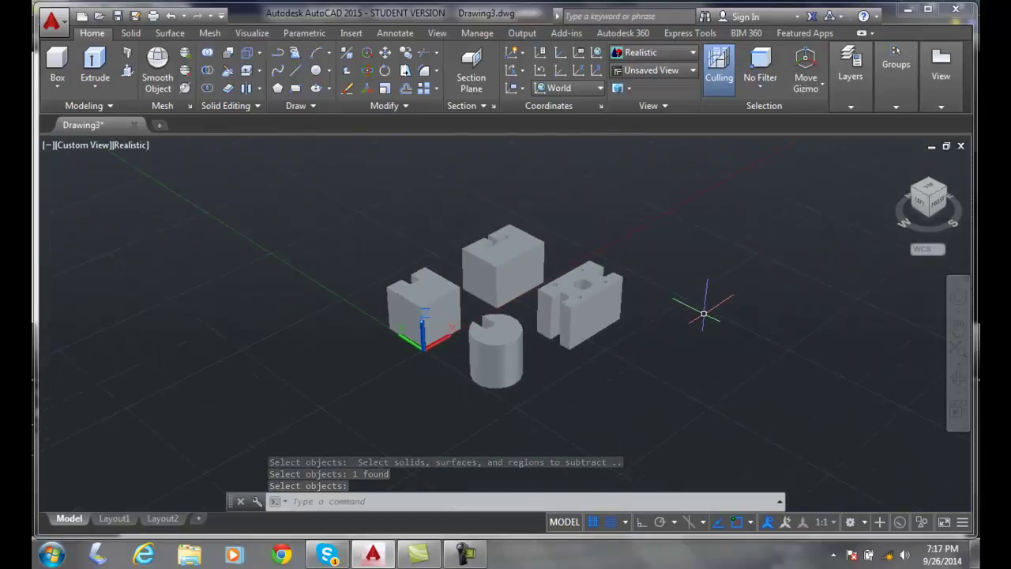
pyautogui.scroll(2, 706, 300)
# Orbit to a top-down view and LIST the notched cylinder to confirm it's a 3DSOLID.
pyautogui.keyDown('shift'); pyautogui.moveTo(706, 301); pyautogui.dragTo(545, 356, button='middle'); pyautogui.keyUp('shift')
pyautogui.press('Escape')
pyautogui.press('Escape')
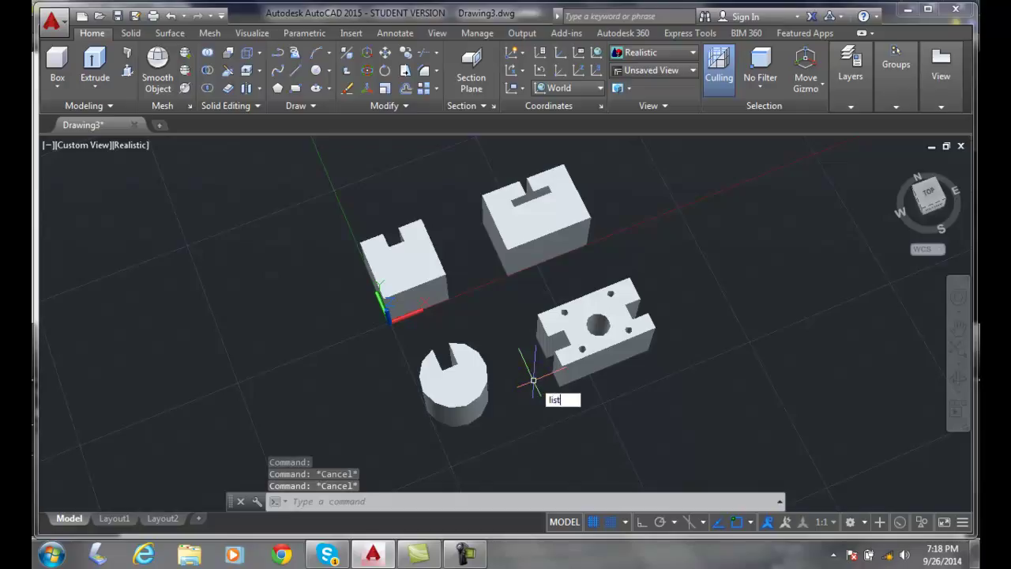
pyautogui.press('Return')
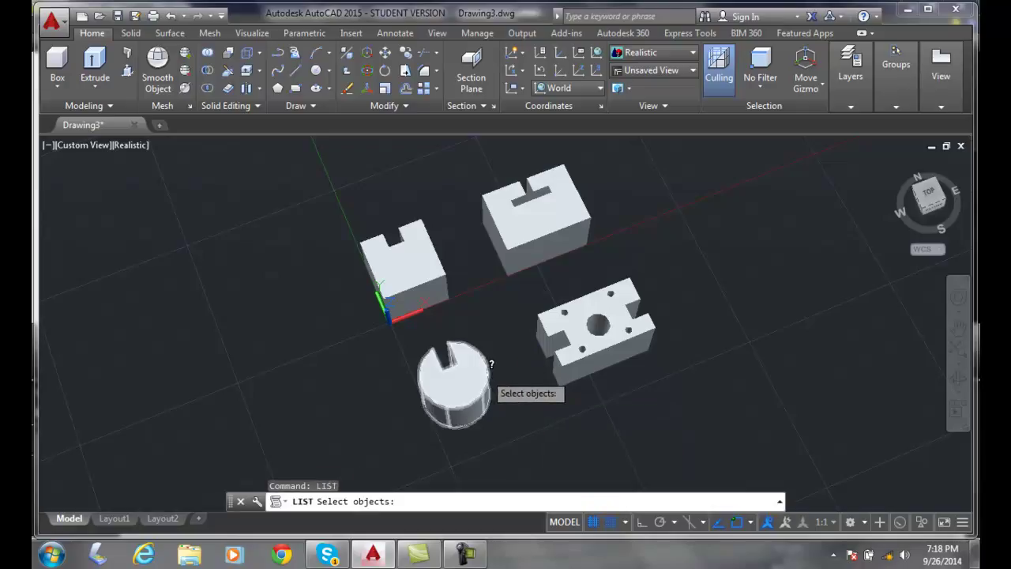
pyautogui.click(486, 370)
pyautogui.press('Return')
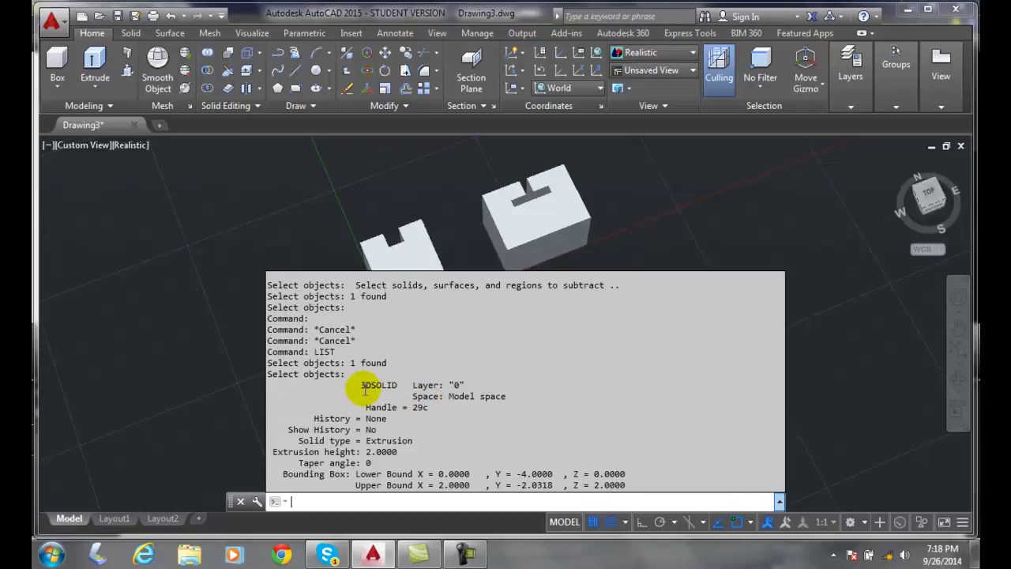
pyautogui.press('Escape')
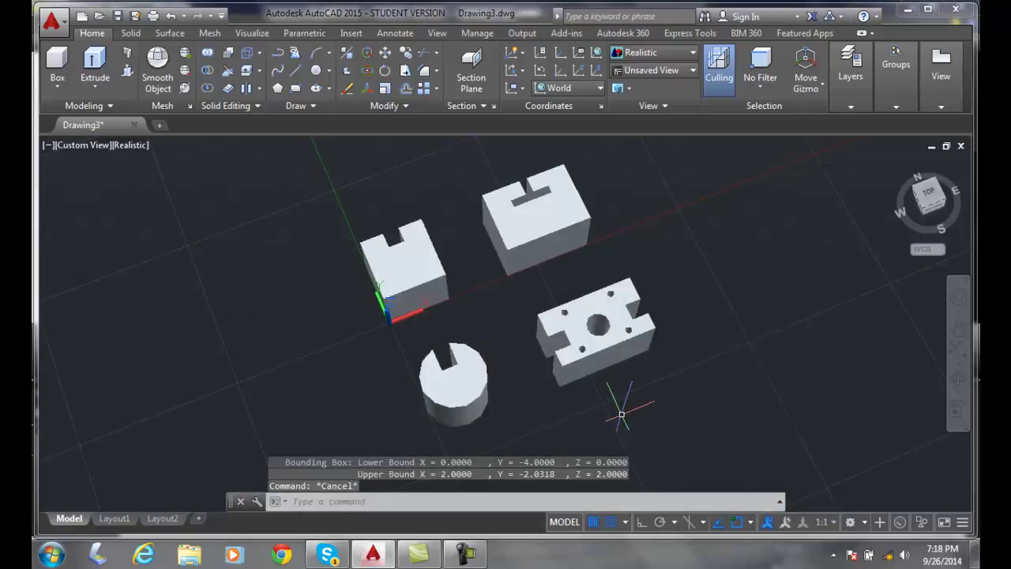
# LIST the holed plate to confirm it is a 3DSOLID 2 units tall.
pyautogui.press('Return')
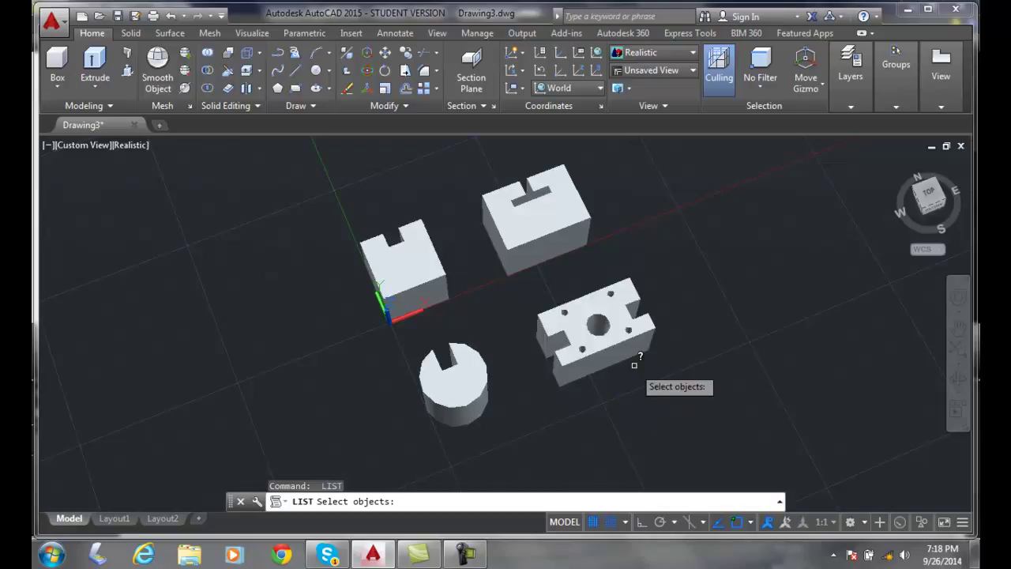
pyautogui.click(618, 345)
pyautogui.press('Return')
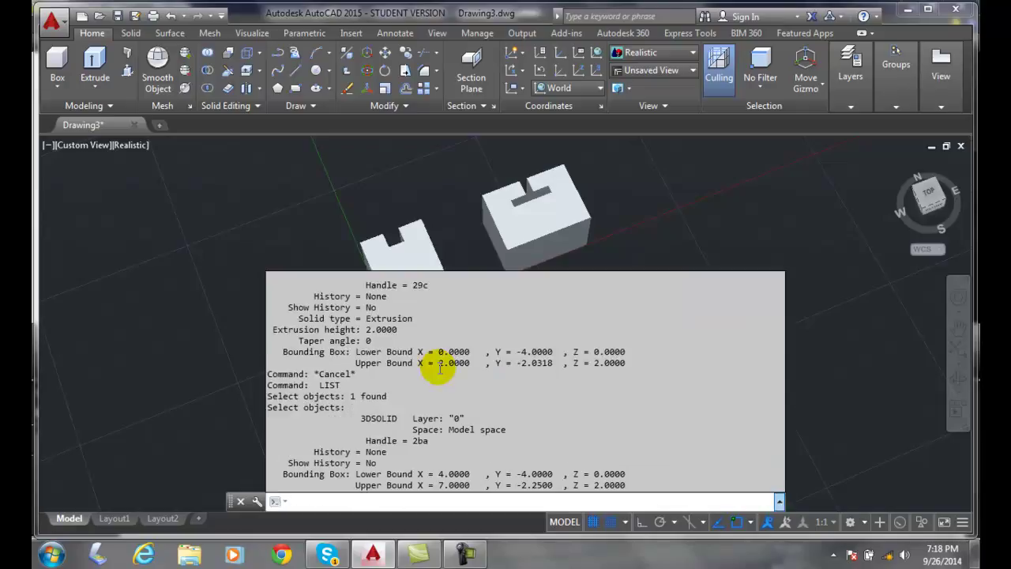
pyautogui.press('Escape')
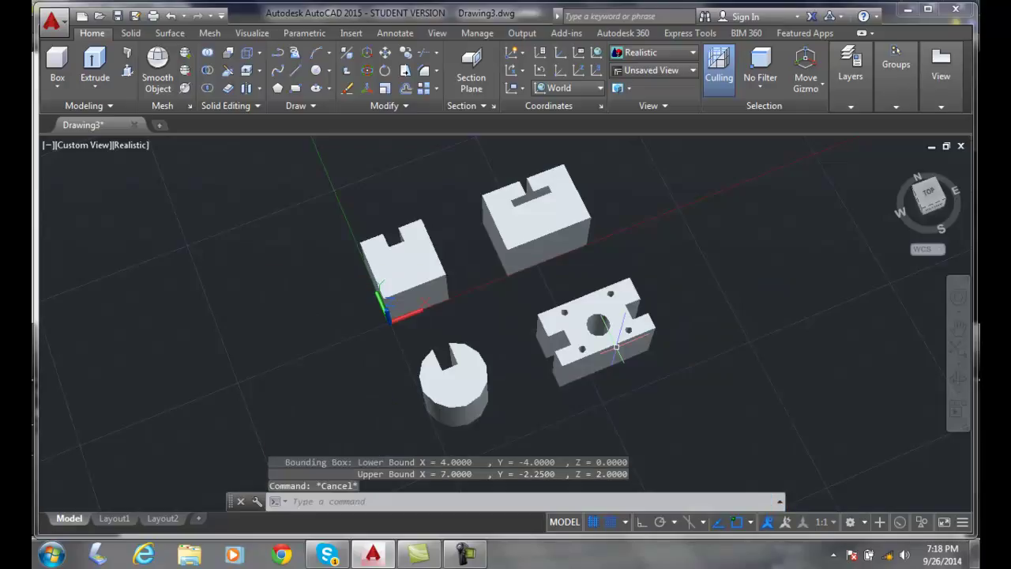